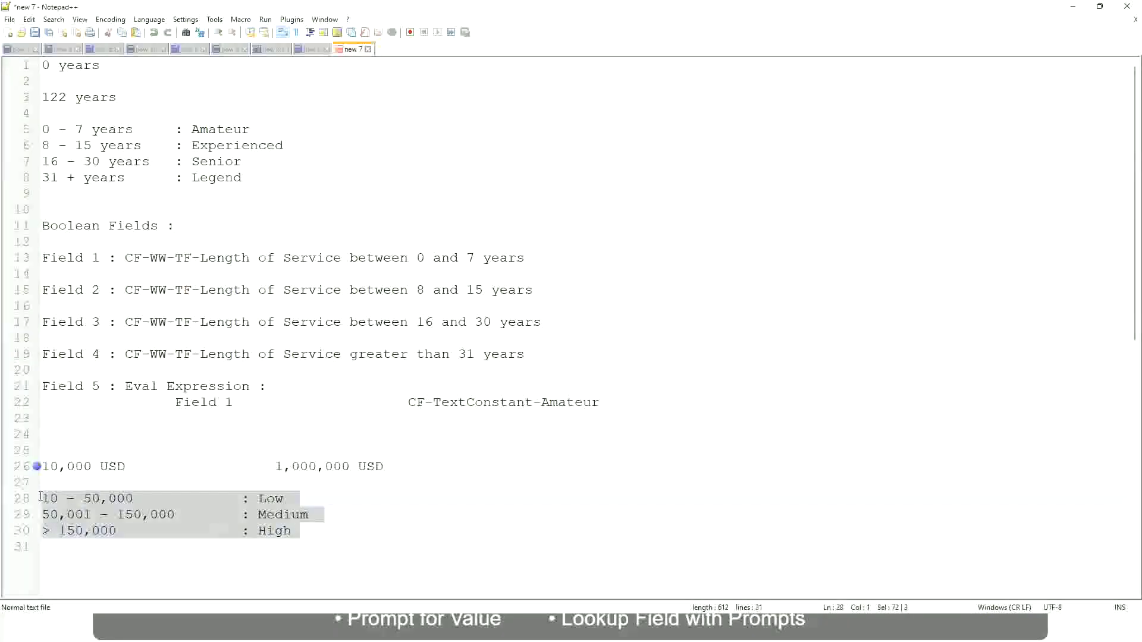
Replace the old salary band notes with the 'If the First name starts with : A - G' line
drag(316, 533, 40, 453)
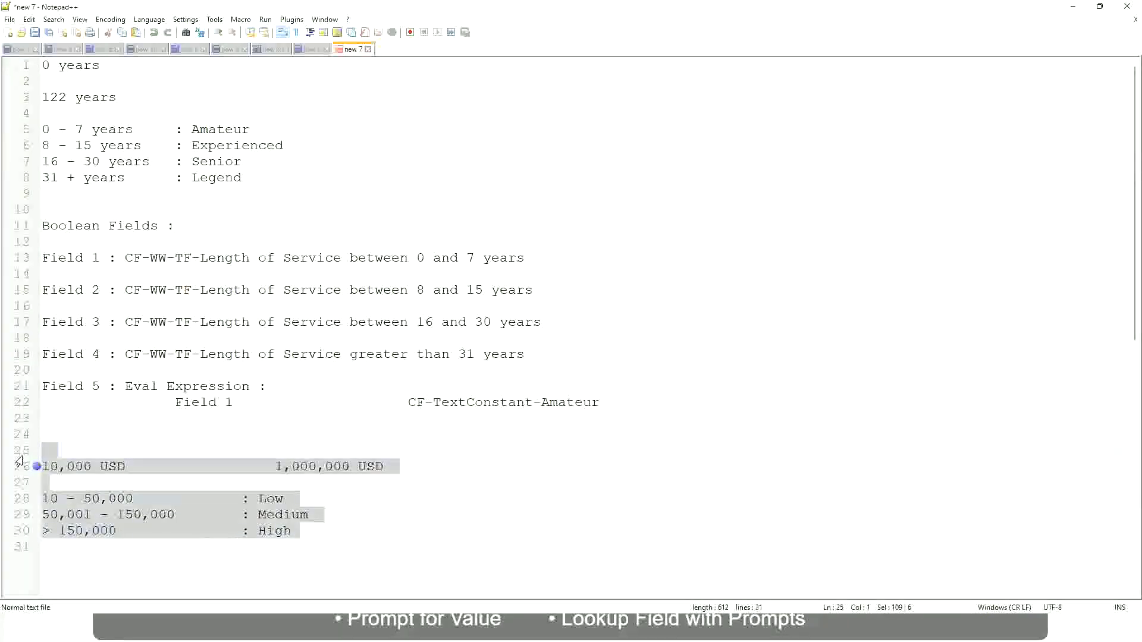
text(If the Fir)
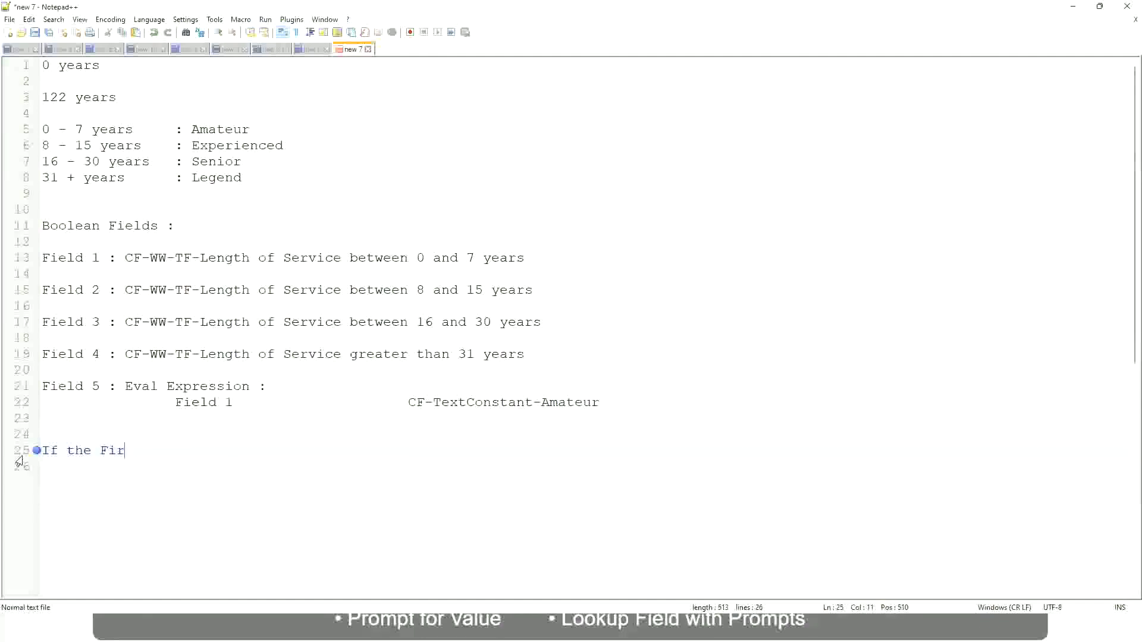
text(st name )
text(starts wi)
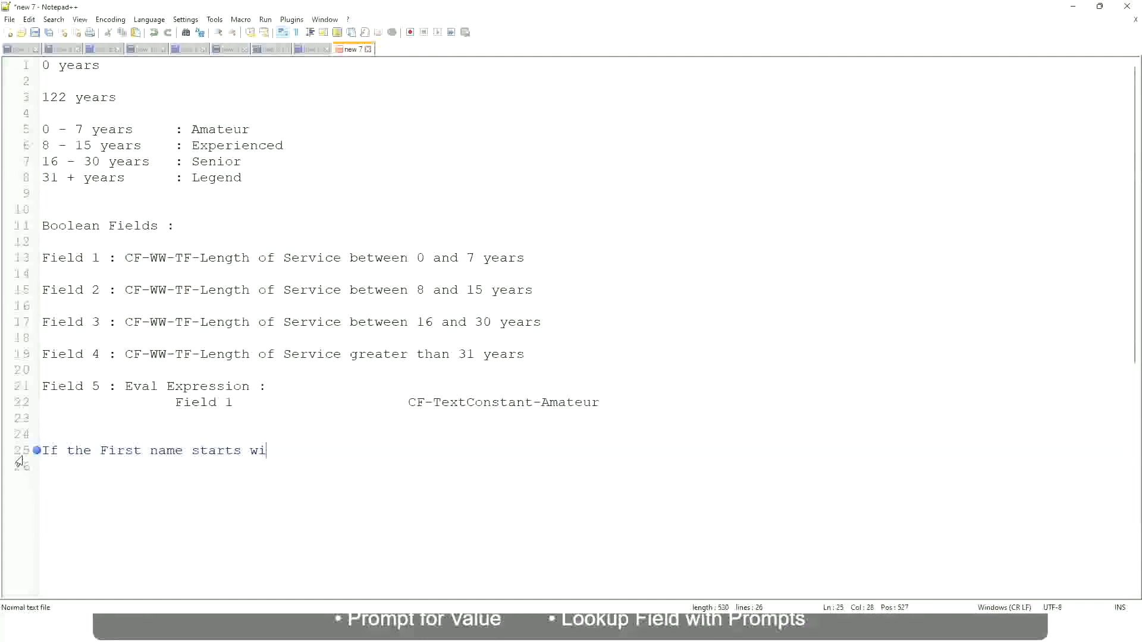
text(th : q)
key(BackSpace)
text(A -)
text( G)
text(:)
key(Tab)
text(A l)
Remove the stray letter and doubled quotes so the label reads "A Listers"
key(BackSpace)
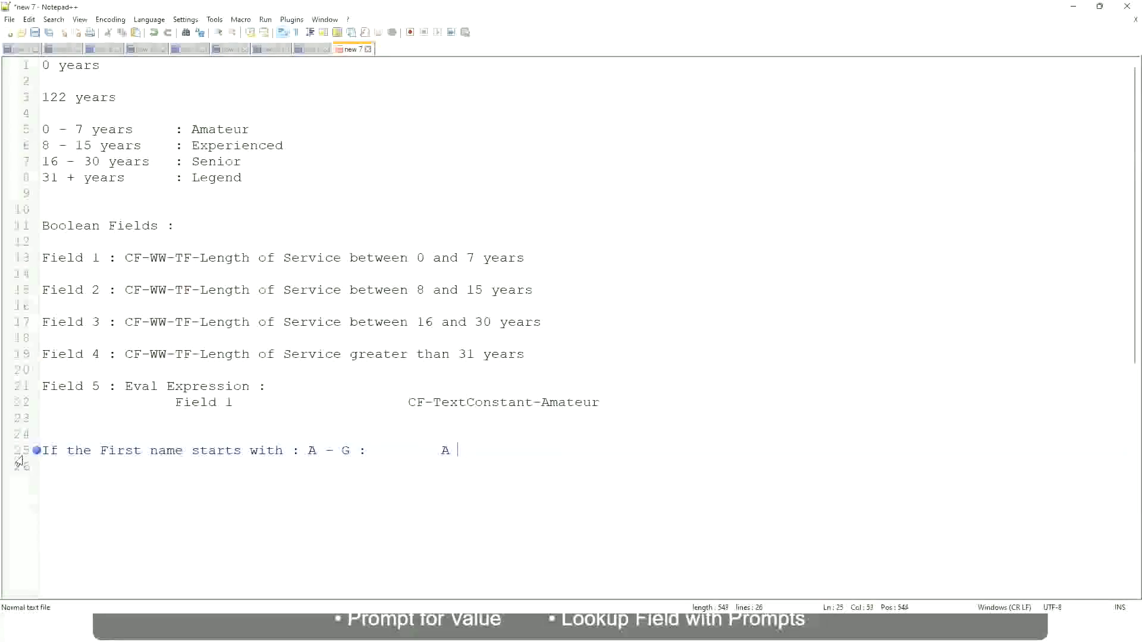
text(Listers )
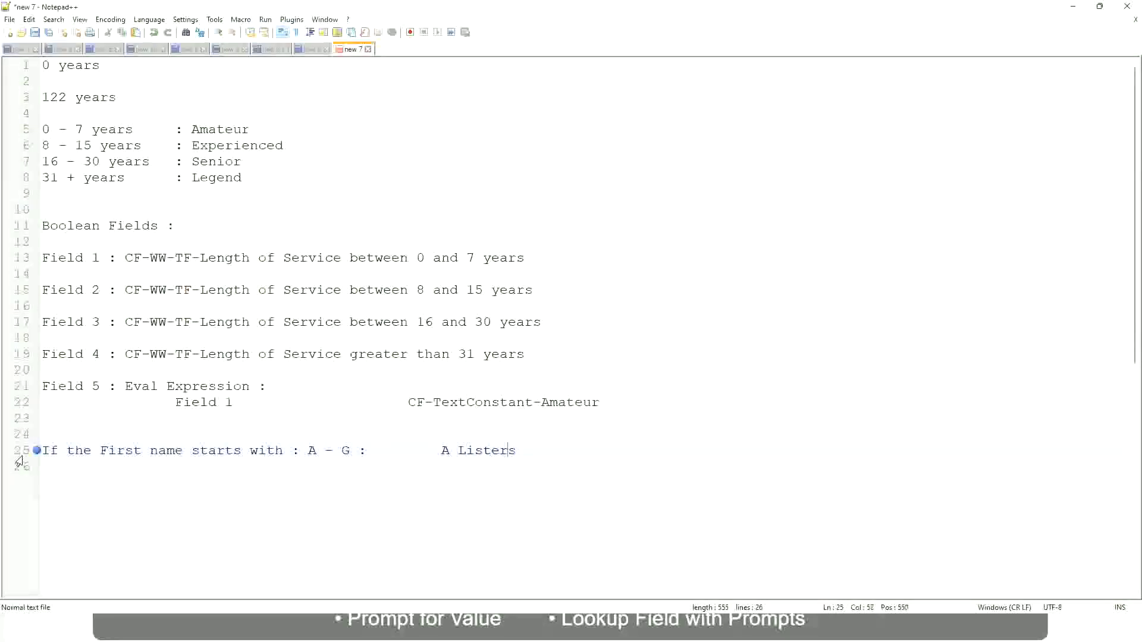
text("")
key(Left)
key(Left)
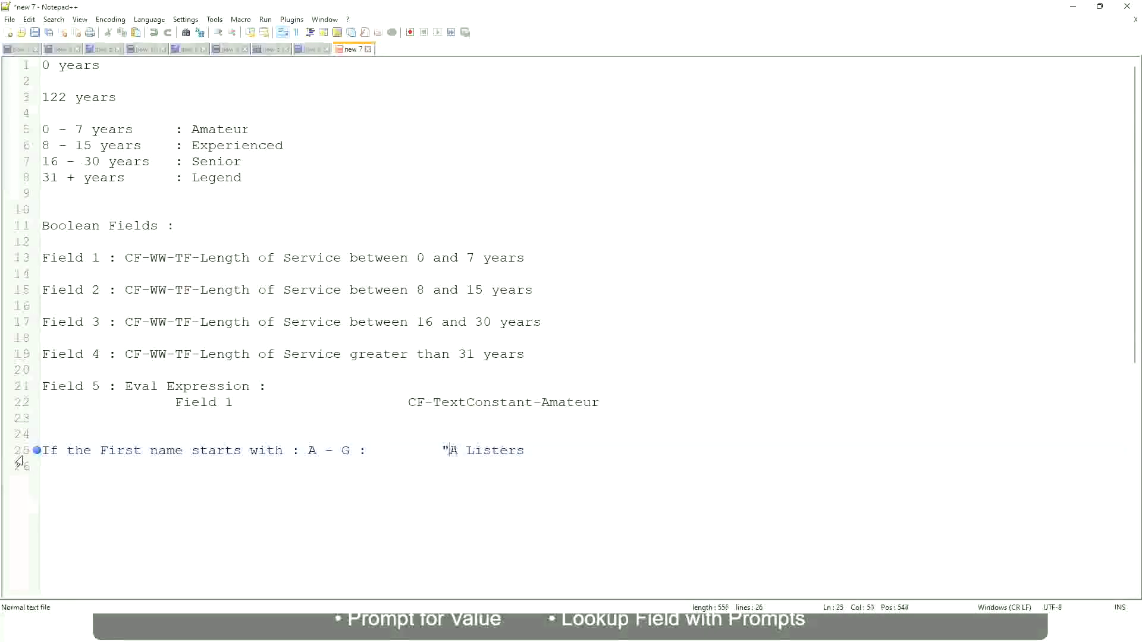
key(Delete)
key(Right)
key(Right)
key(Right)
text("")
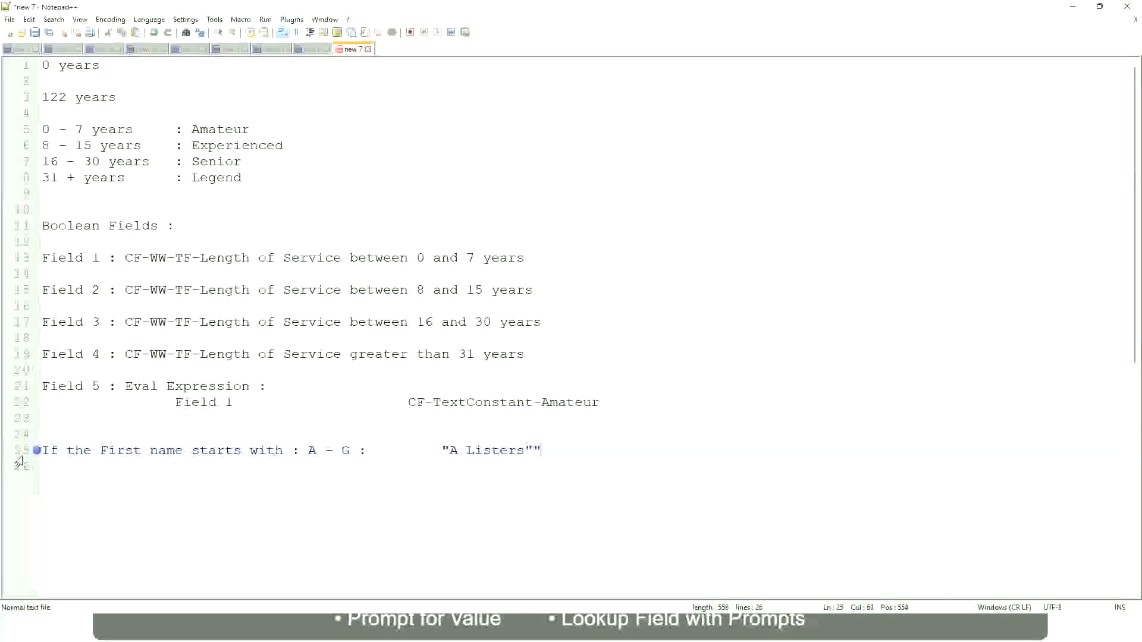
key(Delete)
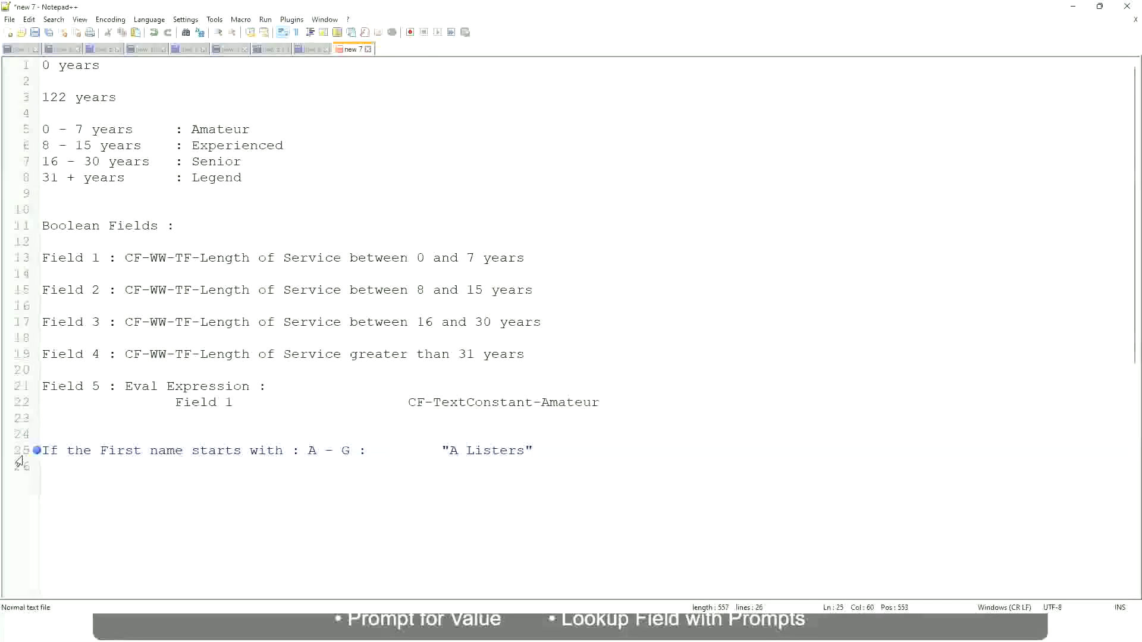
Add the Tab-aligned H - P row labelled "His Majesty"
key(Return)
text(H -)
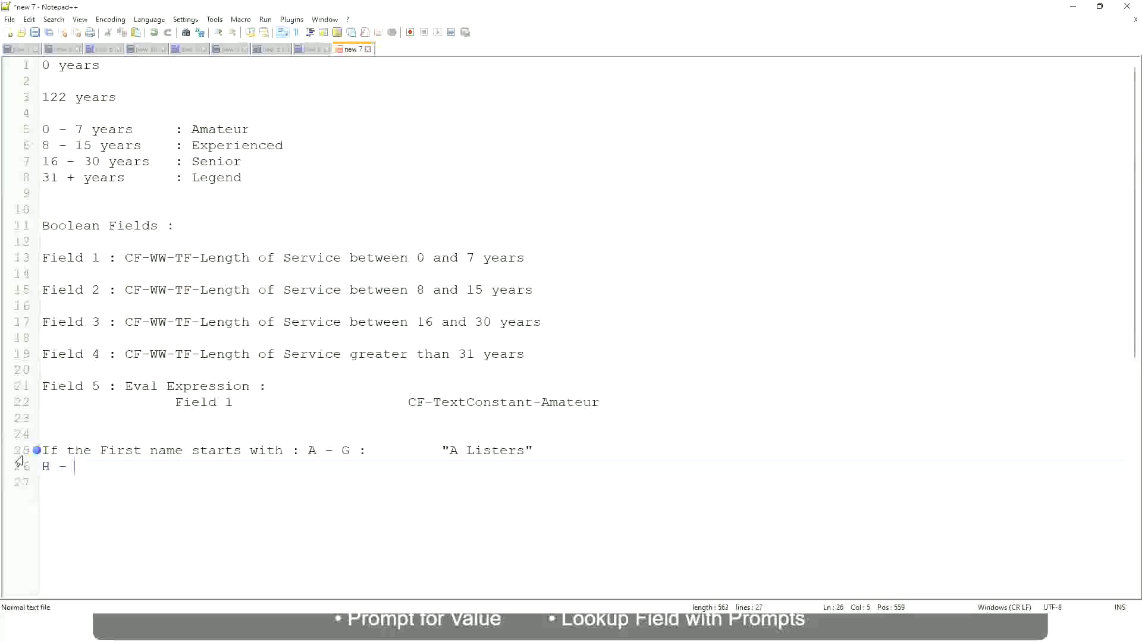
text(P)
key(Tab)
key(Tab)
key(Tab)
key(Tab)
text(:)
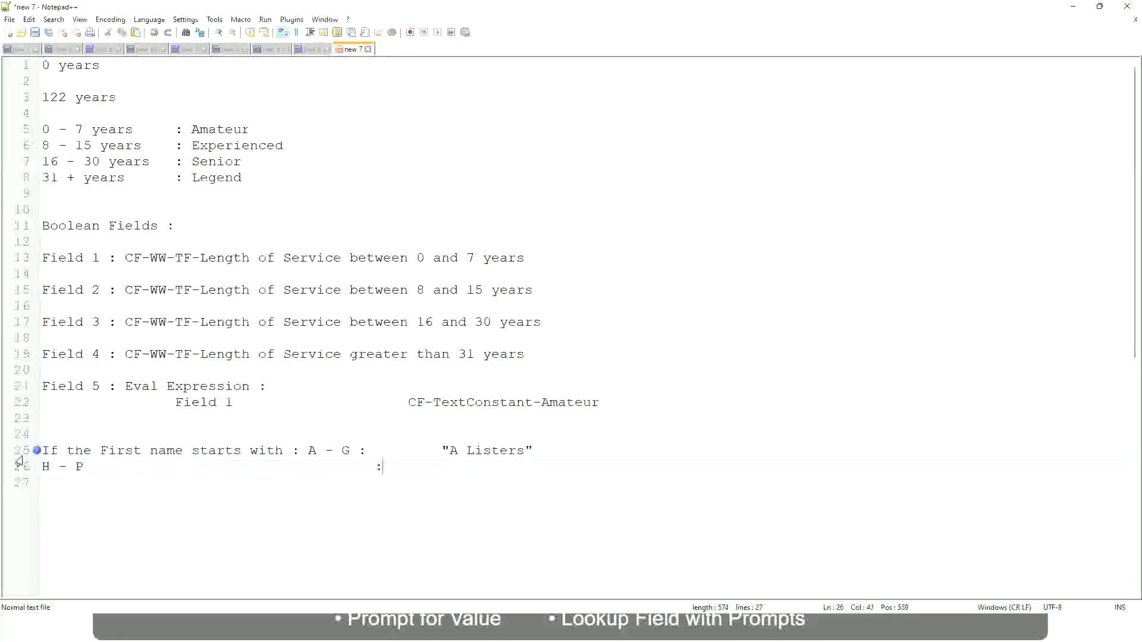
key(Tab)
text("His Majest)
text(y)
text(")
Add the L - Z row labelled "Lords", removing the extra closing quote
key(Return)
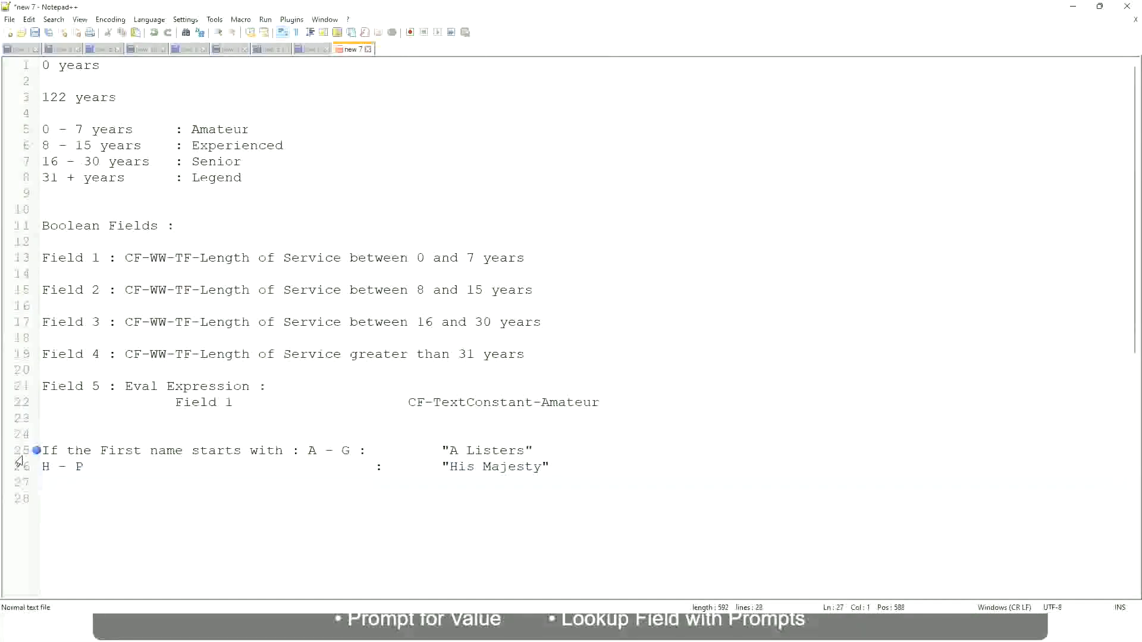
text(L - )
text(Z)
key(Tab)
key(Tab)
key(Tab)
key(Tab)
key(Tab)
key(Tab)
text(:)
key(Tab)
text("Lords)
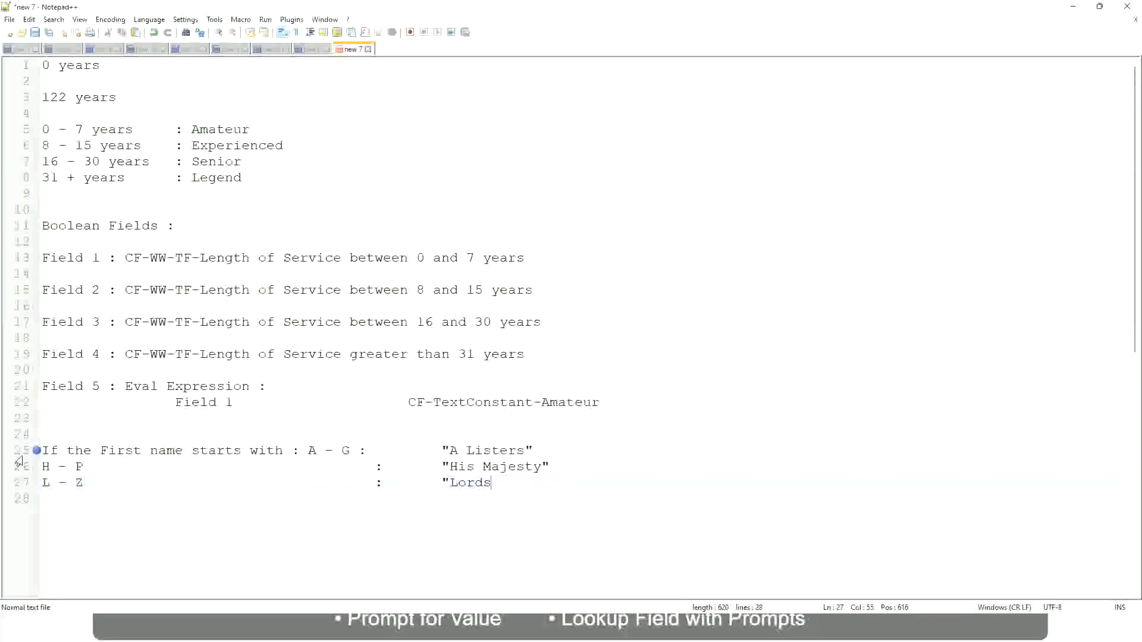
text("")
key(BackSpace)
click(504, 483)
mouse_move(505, 482)
mouse_down()
mouse_move(453, 451)
mouse_move(533, 451)
mouse_up()
click(488, 450)
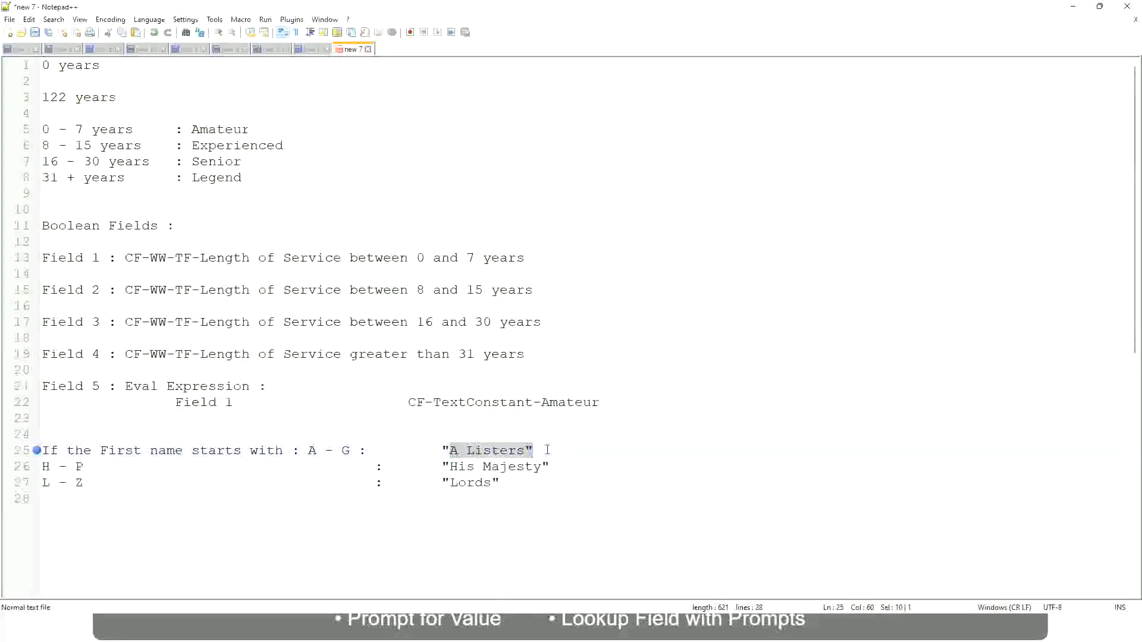
click(515, 468)
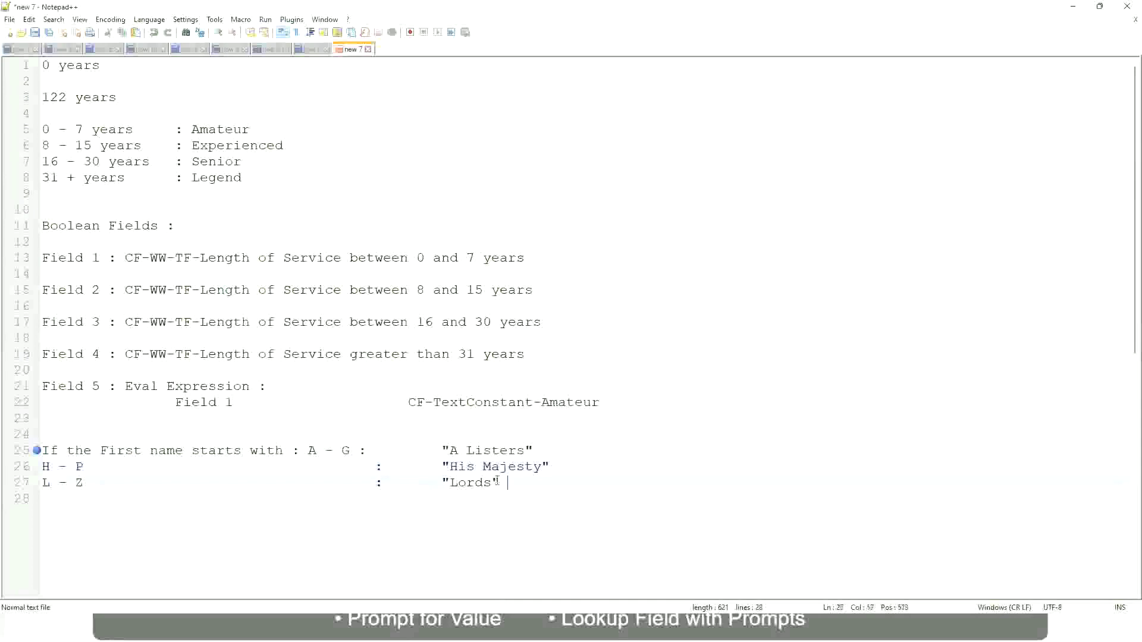
Swap the first-name lines for 'Management Level Manager or Above : Proposed Allowance Plan : Car Allowance'
drag(508, 483, 42, 453)
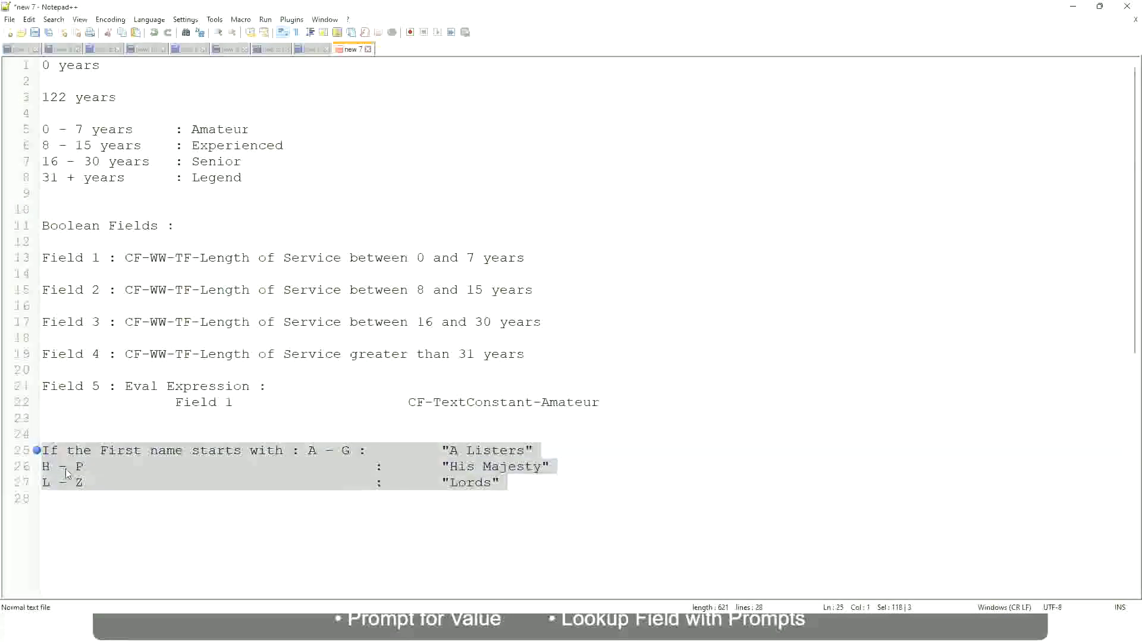
key(Delete)
text(If )
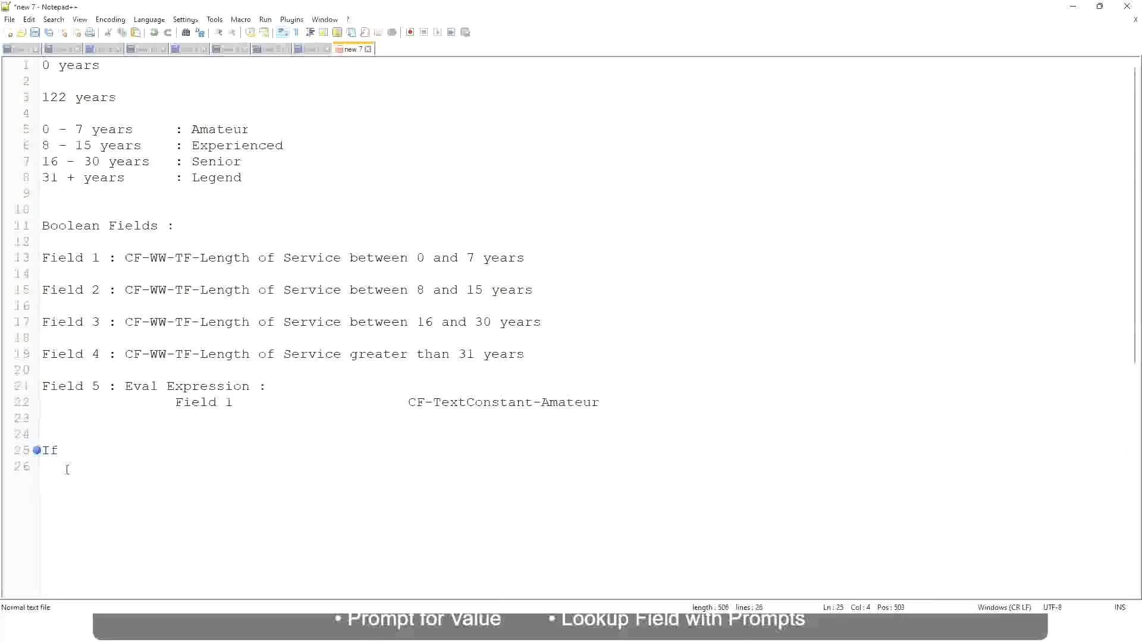
text(Prior )
text(Ex)
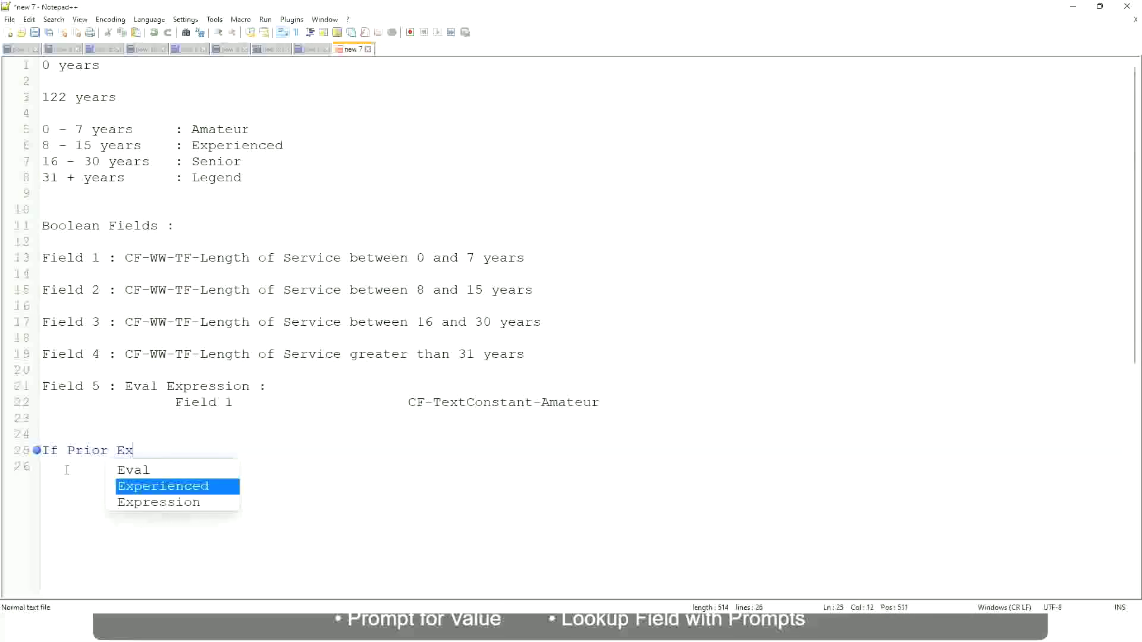
text(perience)
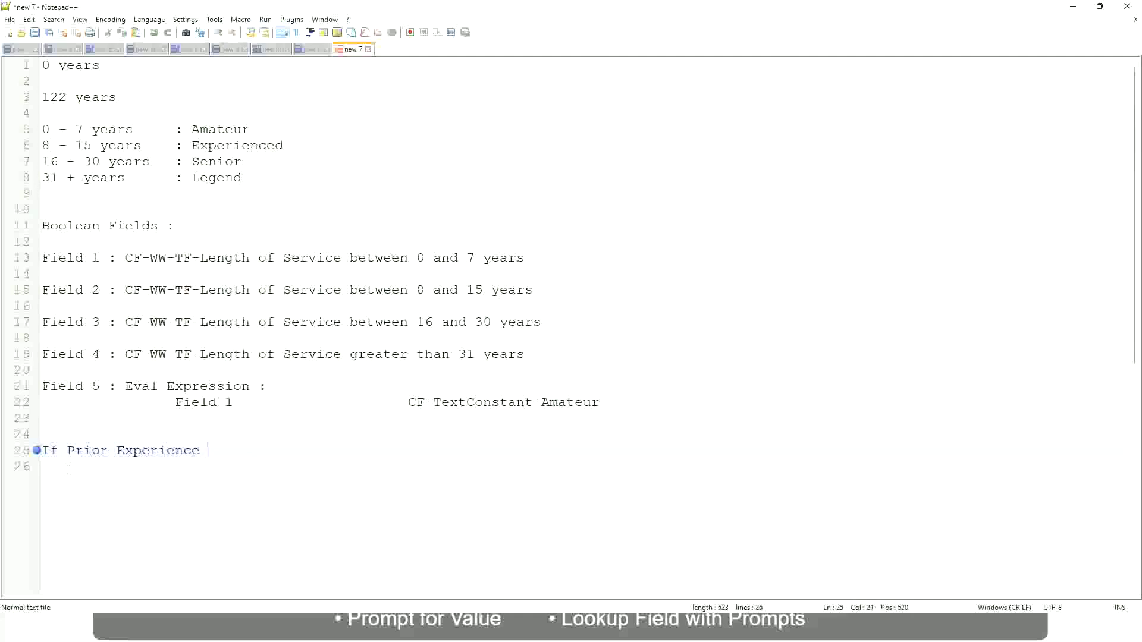
key(BackSpace)
key(BackSpace)
key(BackSpace)
key(BackSpace)
key(BackSpace)
key(BackSpace)
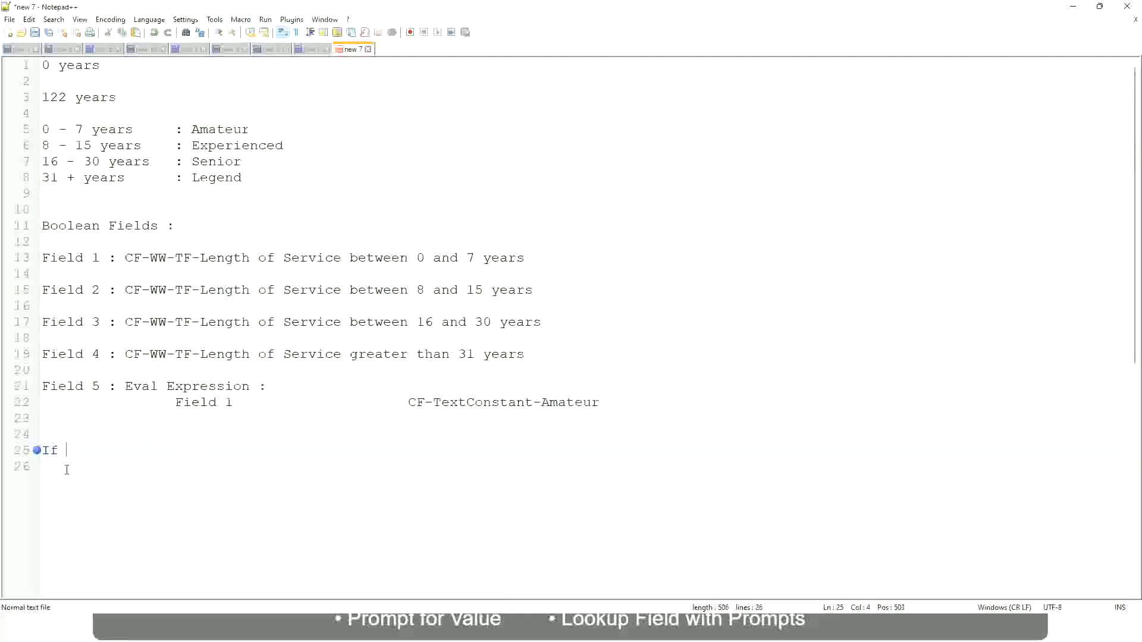
text(Job Profi)
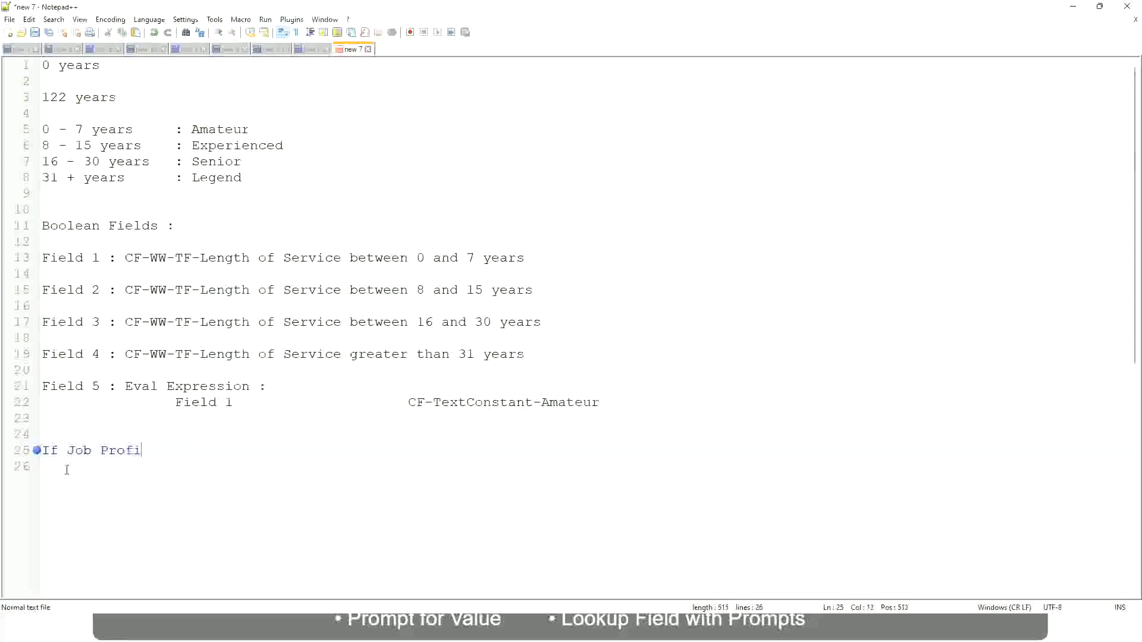
text(le is )
text(: Manager)
key(BackSpace)
key(BackSpace)
key(BackSpace)
key(BackSpace)
key(BackSpace)
key(BackSpace)
key(BackSpace)
key(BackSpace)
key(BackSpace)
key(BackSpace)
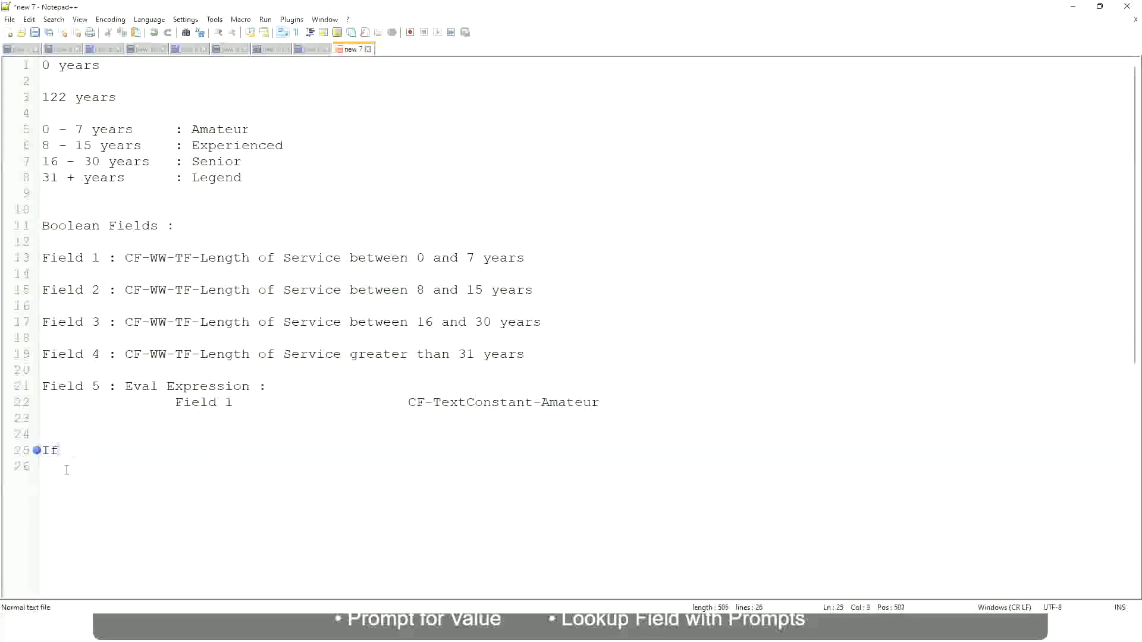
text(Management )
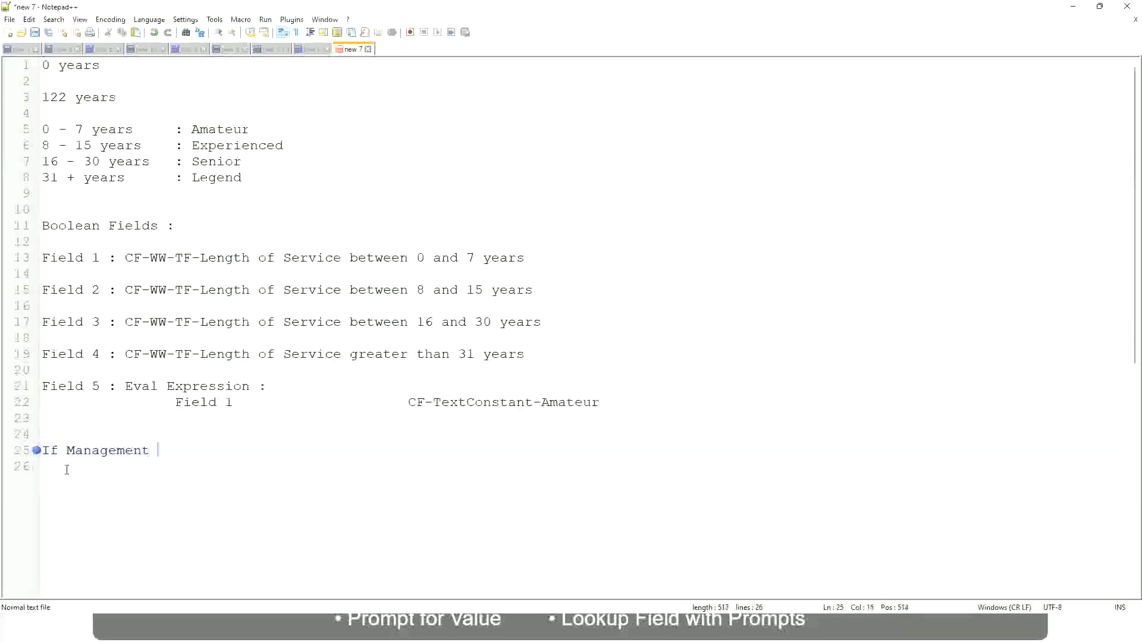
text(Level is M)
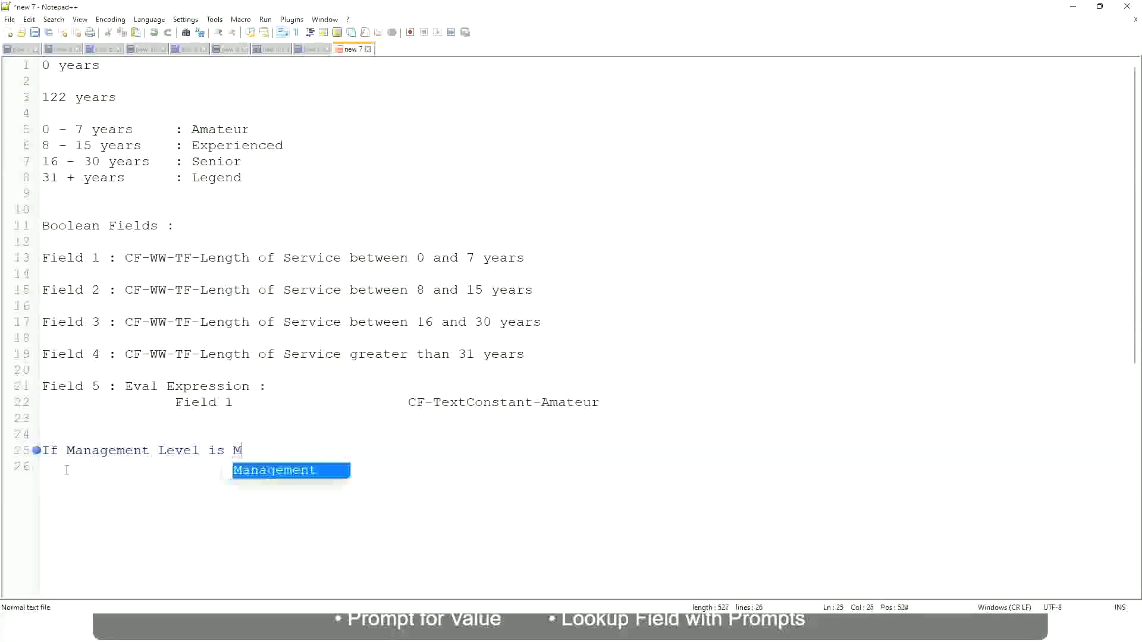
text(anager or A)
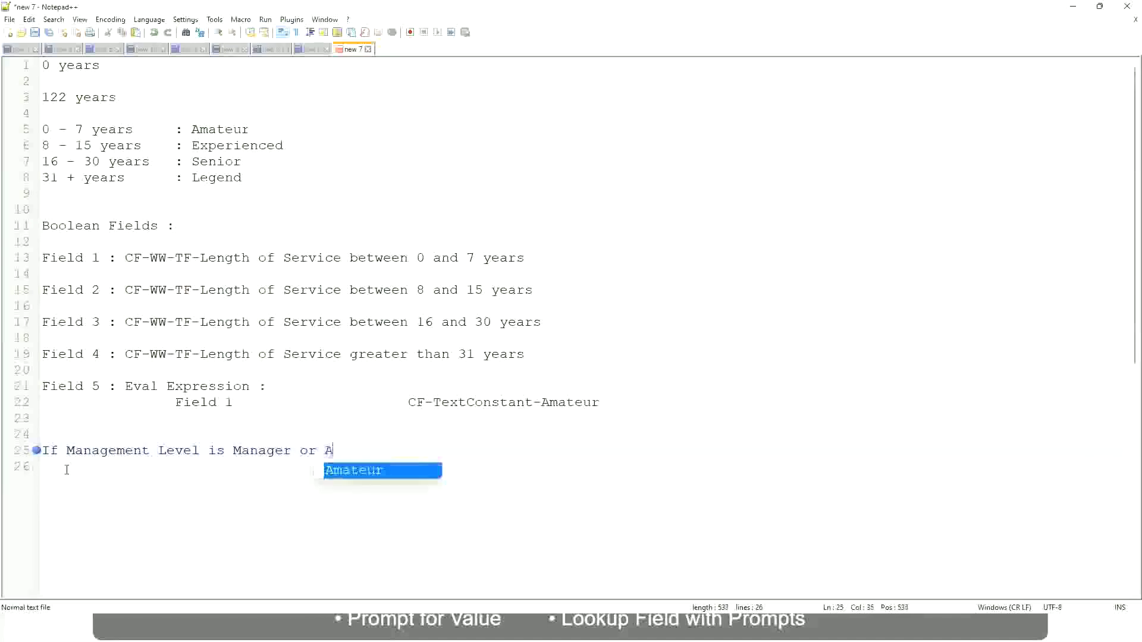
text(bove)
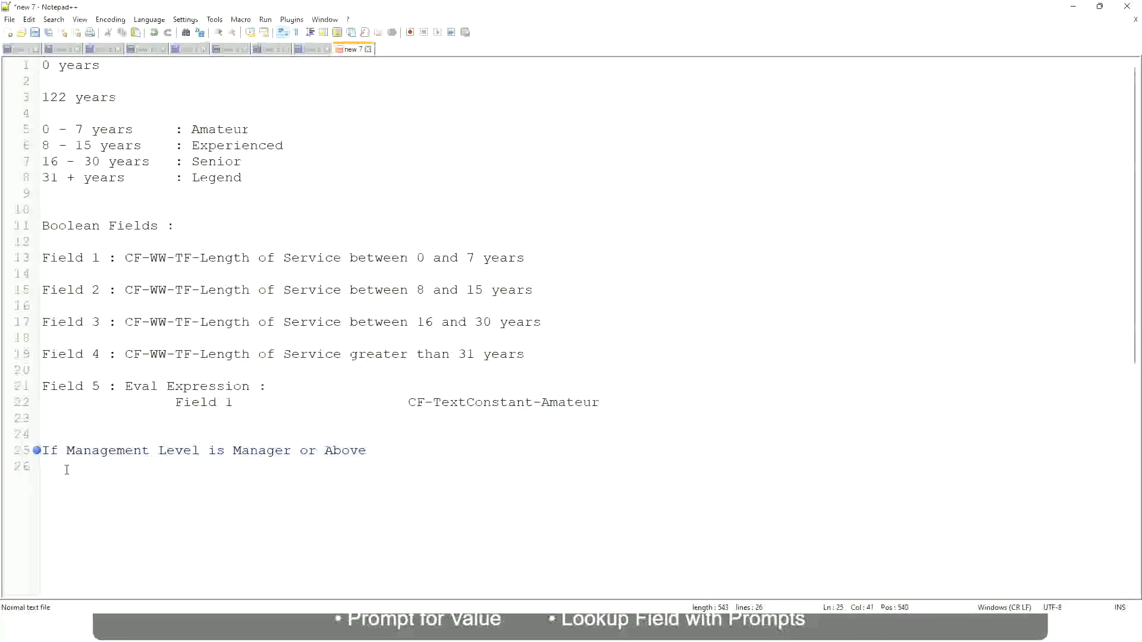
key(Tab)
key(Tab)
key(Tab)
text(Propose)
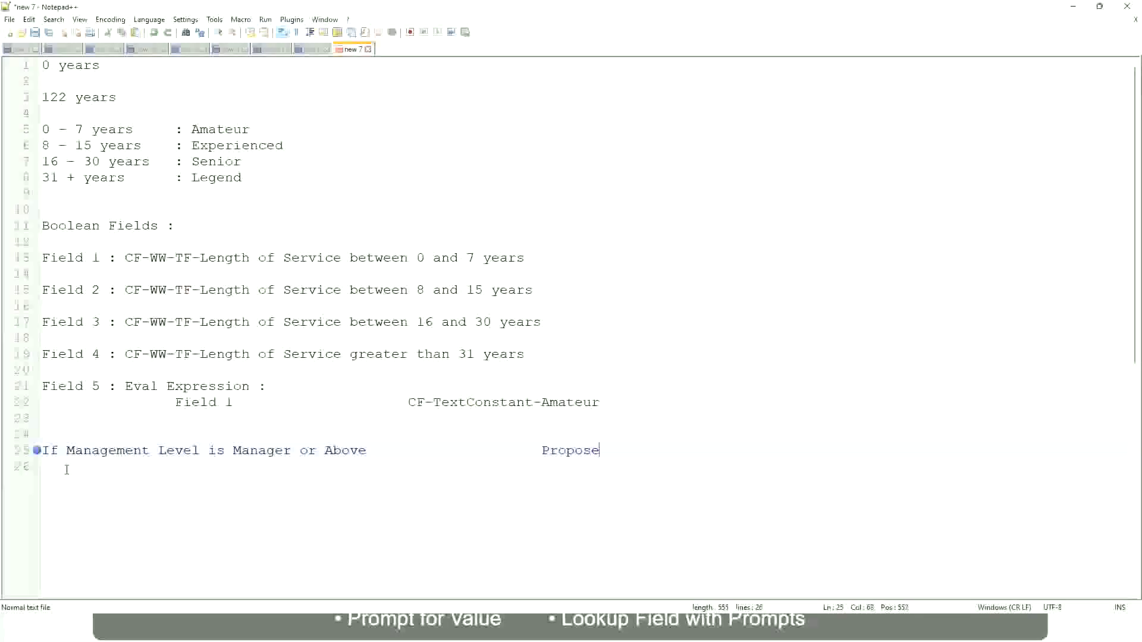
text(d)
text( A)
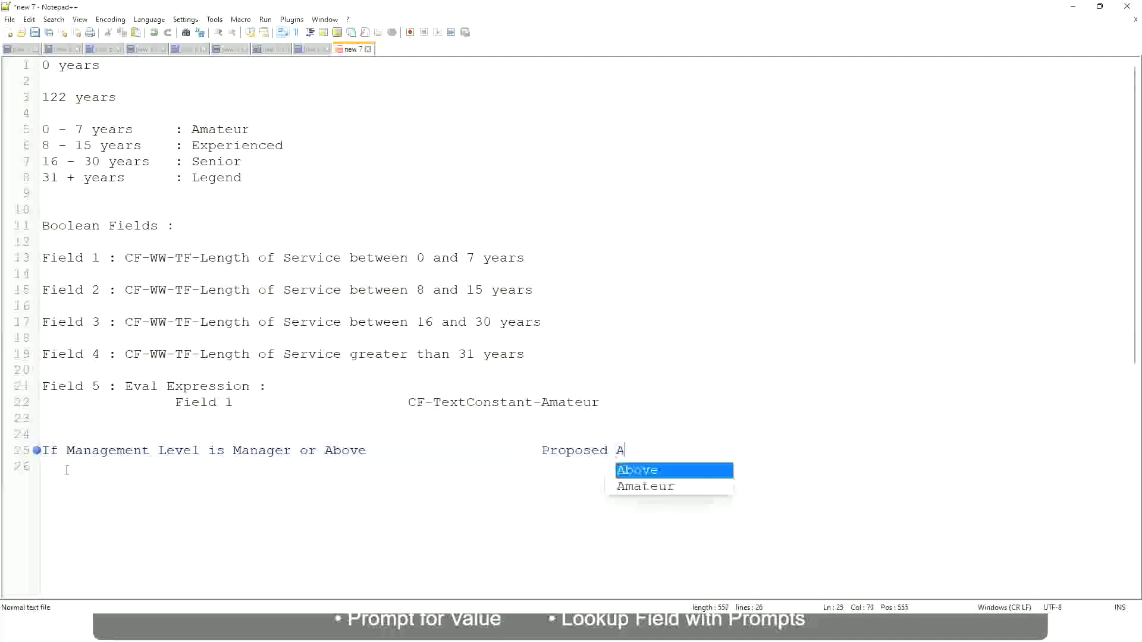
text(llowance )
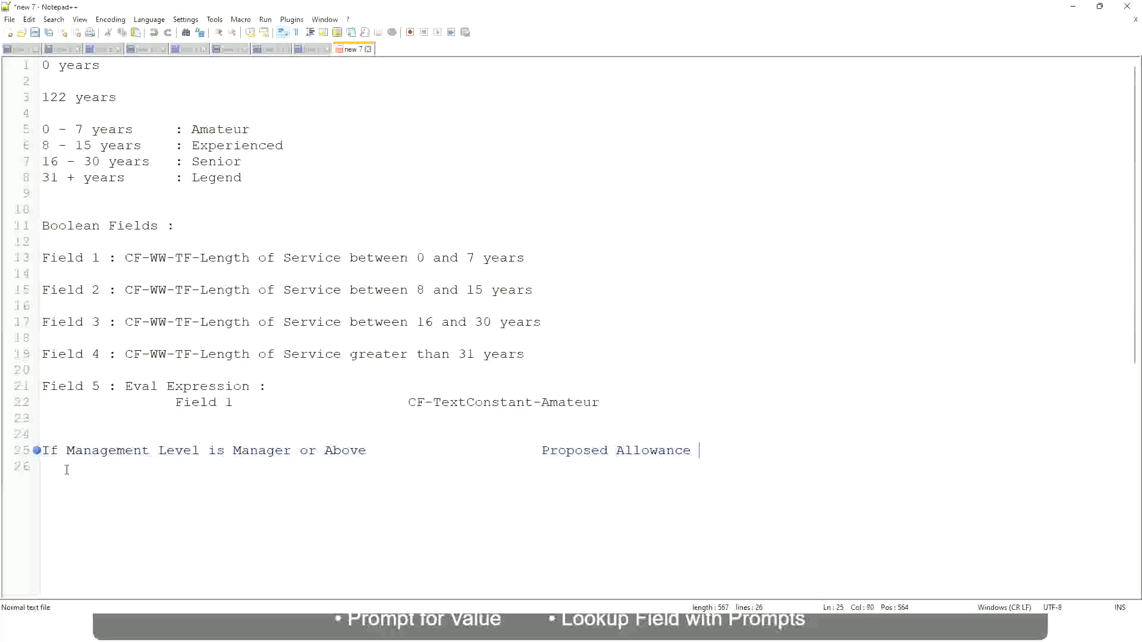
text(Pl)
text(an)
text(: )
text(Car Allowance)
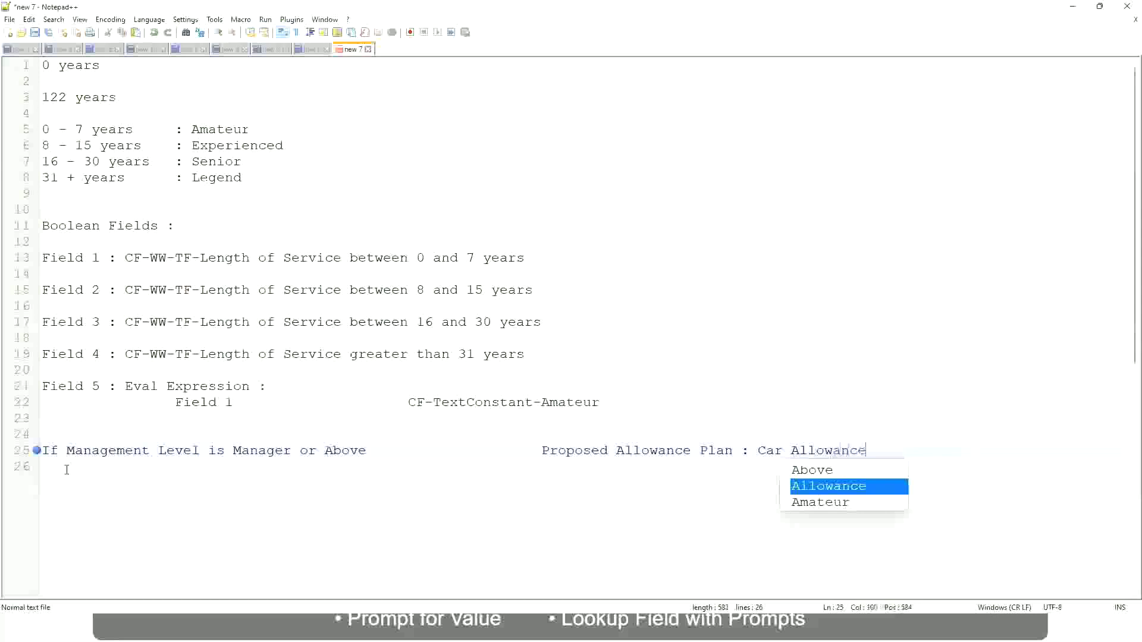
Drop 'or Above' from the Manager row and add a Director row giving Executive Allowance
key(Return)
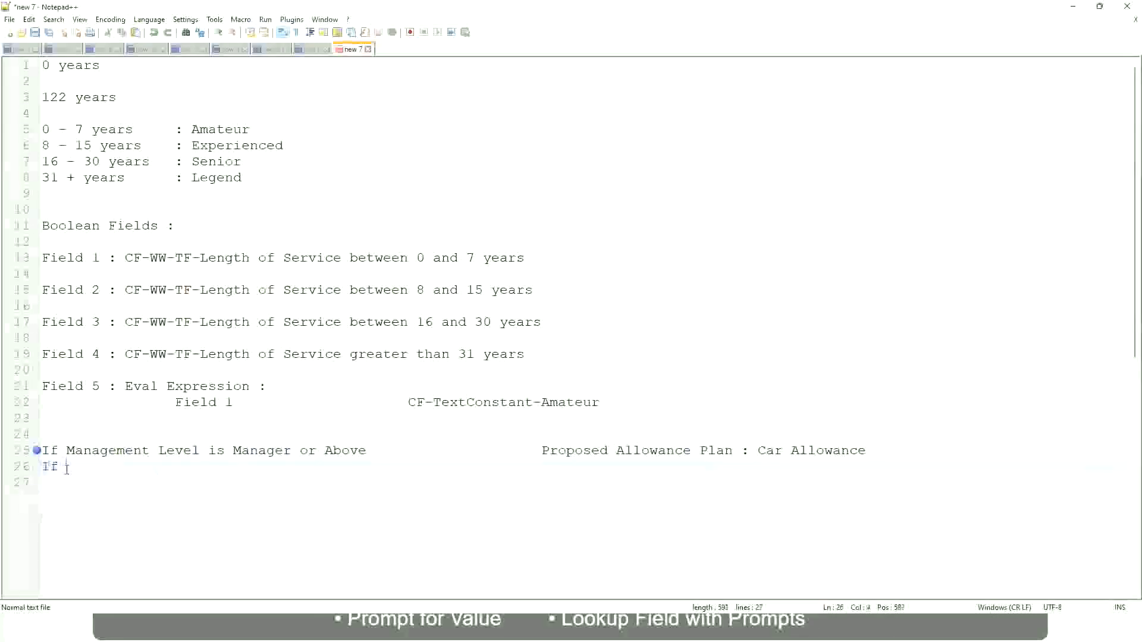
text(If Management Le)
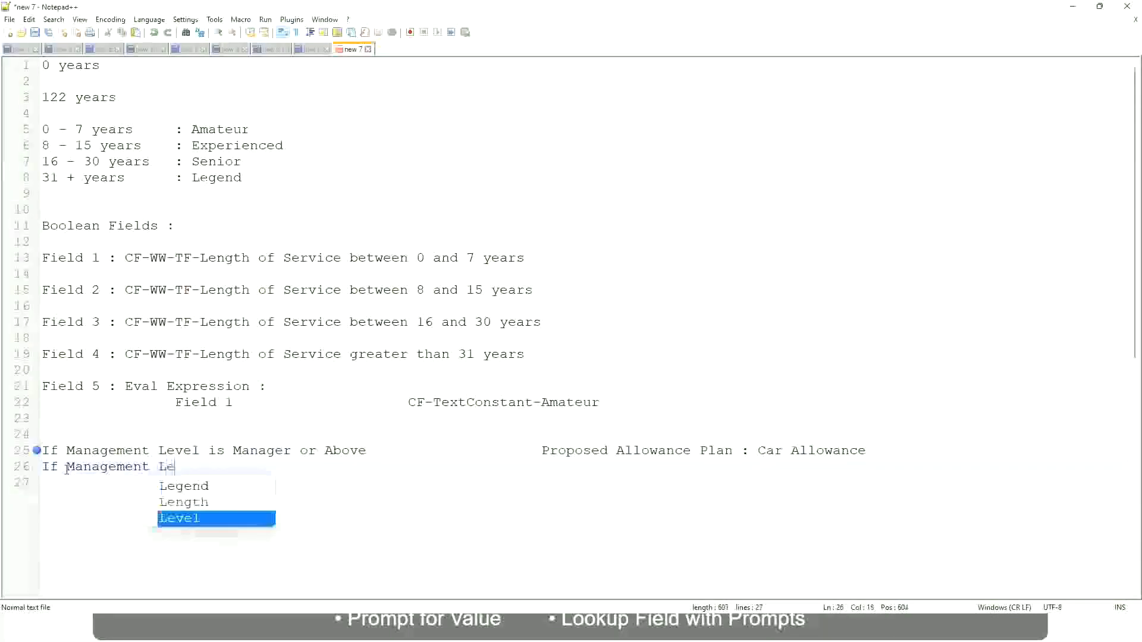
text(vel is)
key(Up)
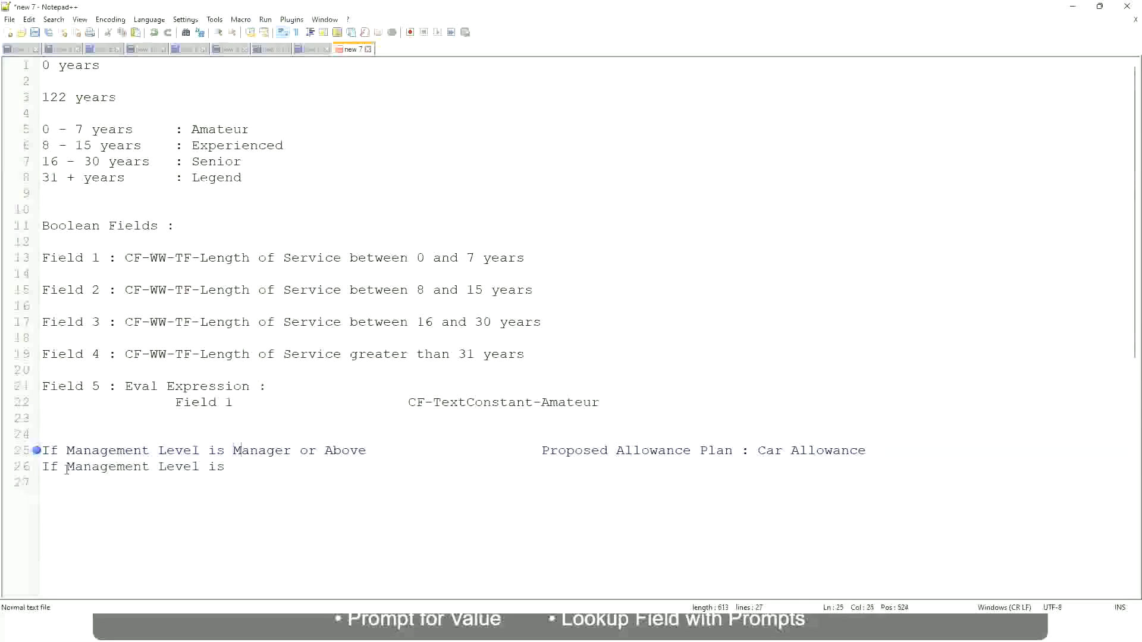
key(Right)
key(Right)
key(Right)
key(shift+Right)
key(shift+Right)
key(shift+Right)
key(shift+Right)
key(shift+Right)
key(shift+Right)
key(Delete)
key(Down)
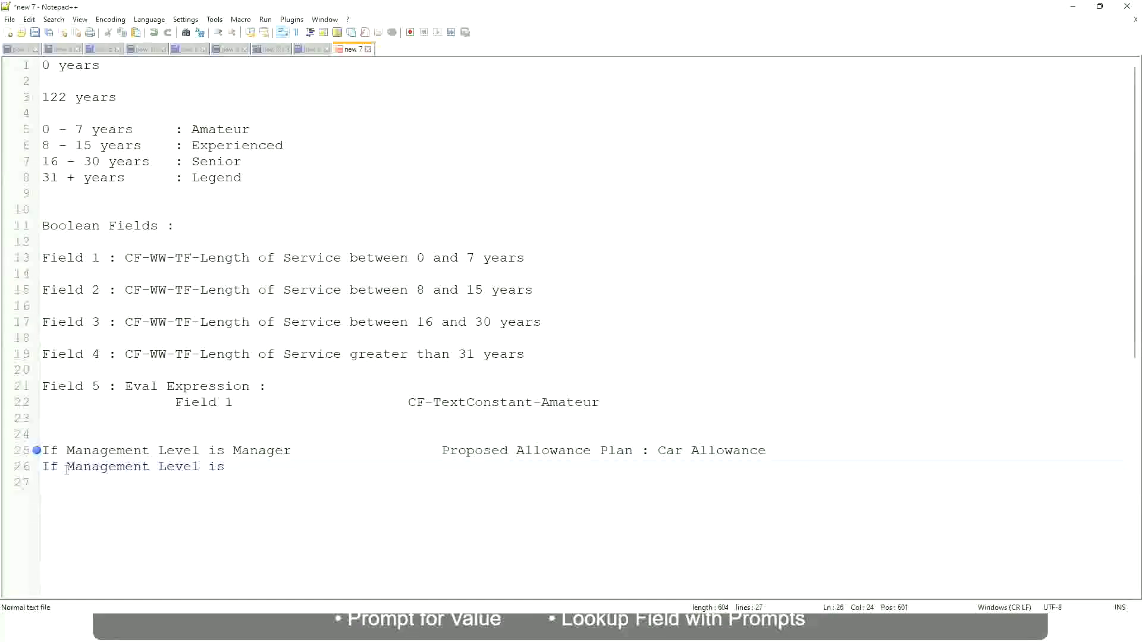
text(Director)
key(Tab)
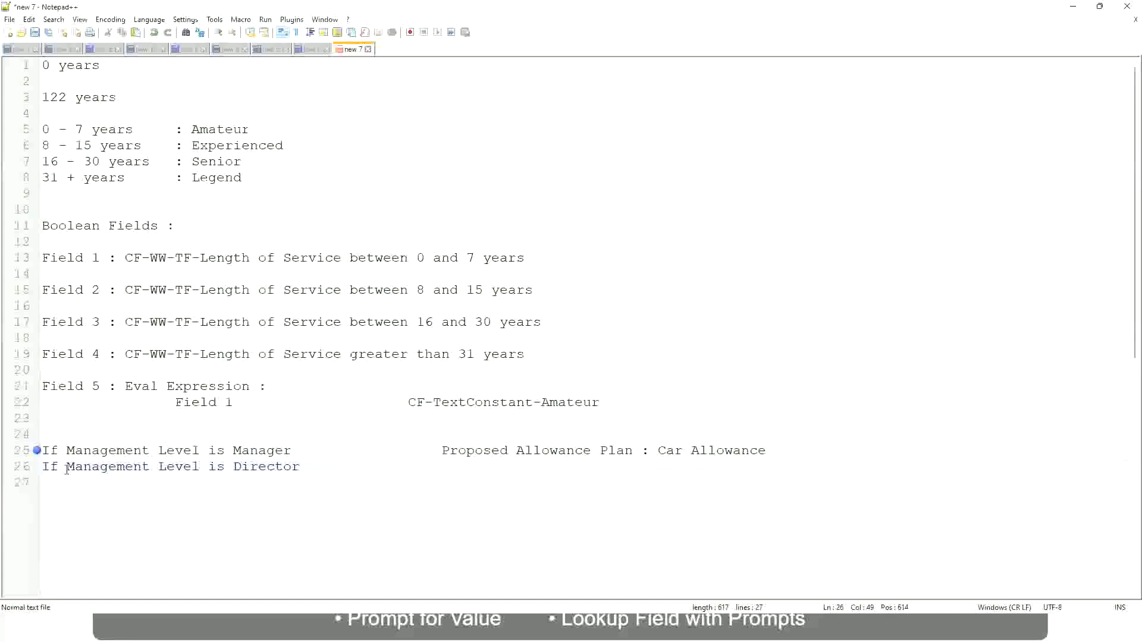
text(Exec)
text(utive Allo)
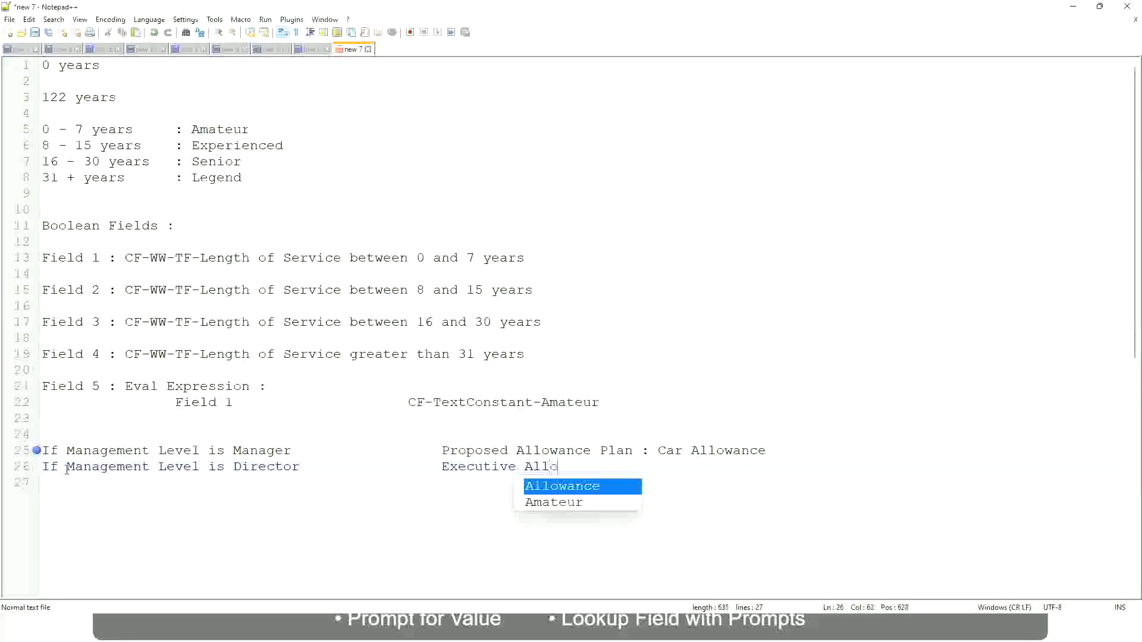
key(Return)
key(Return)
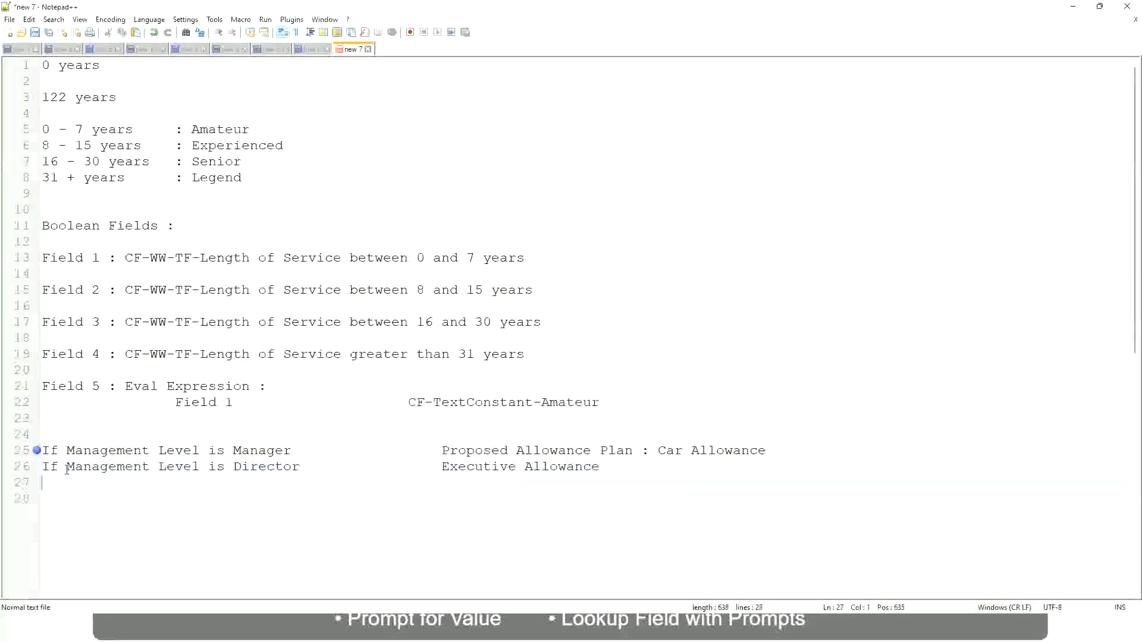
text(If Mana)
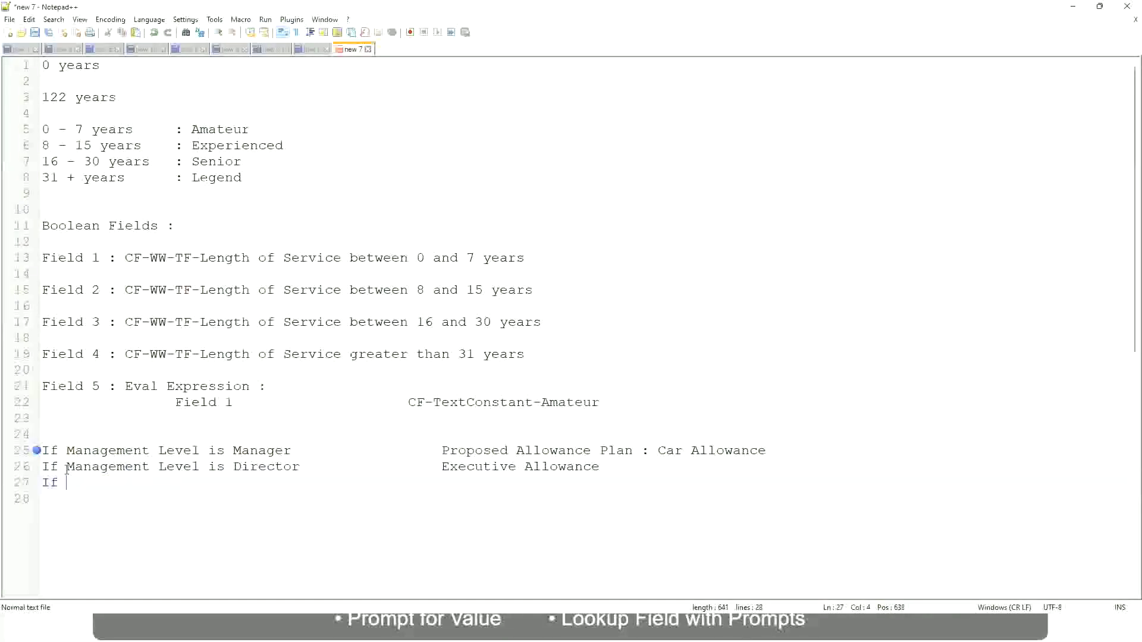
Add the 'If Management Level is CEO' row with CEO Allowance
key(Return)
text(is)
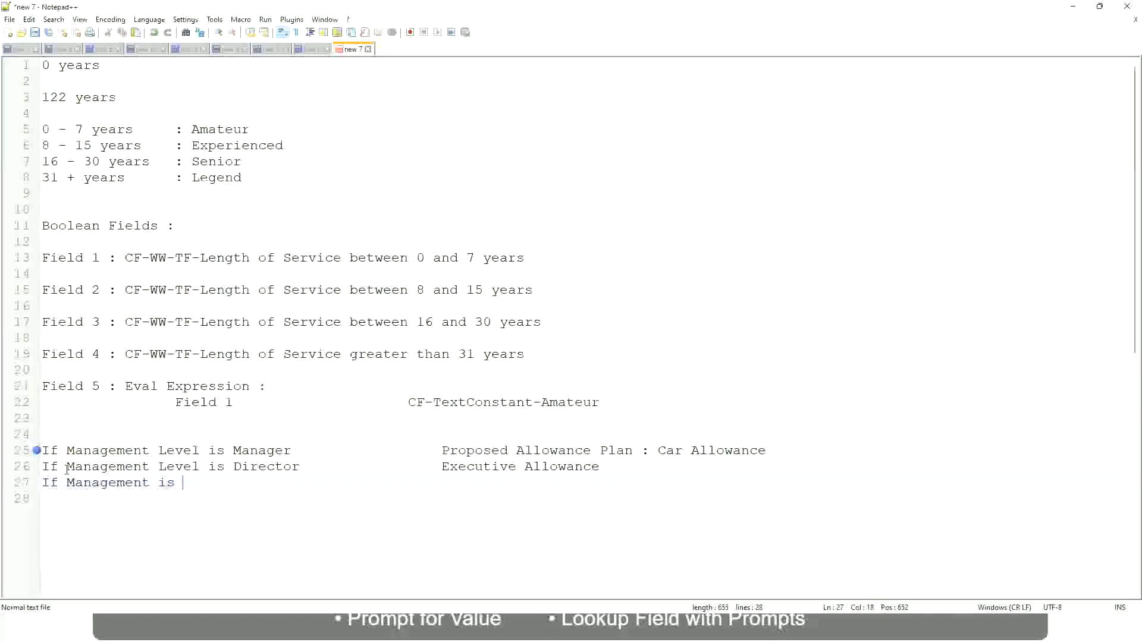
key(BackSpace)
key(BackSpace)
text(l)
key(BackSpace)
text(Le)
key(Down)
key(Down)
key(Return)
text(is CEO)
key(Tab)
key(Tab)
key(Tab)
key(Tab)
key(Tab)
text(CEO)
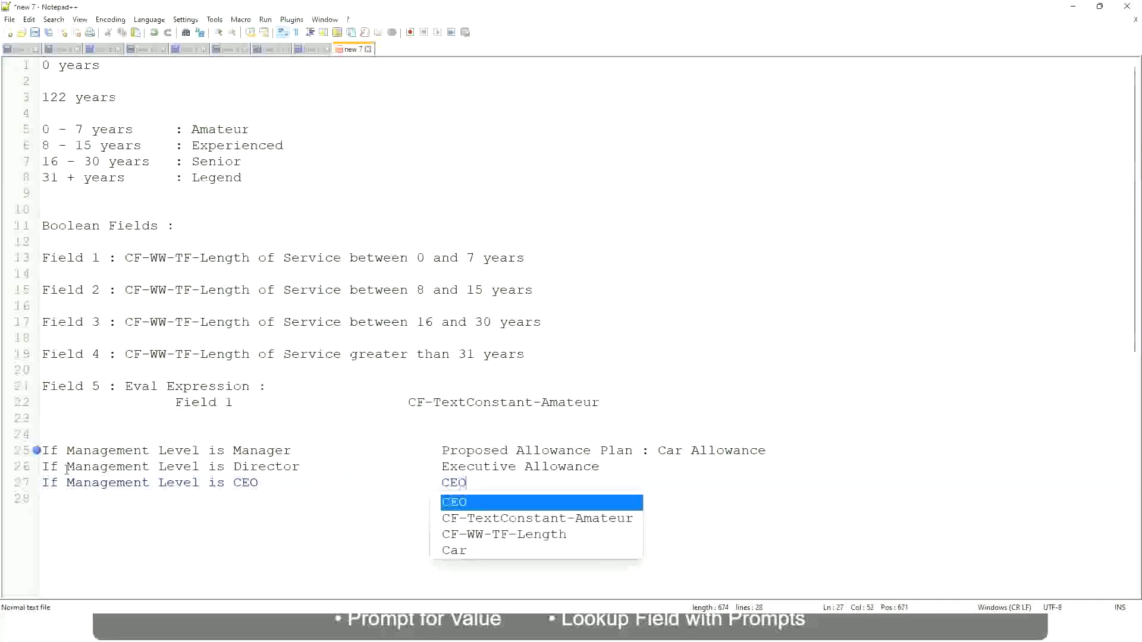
text( Allowance)
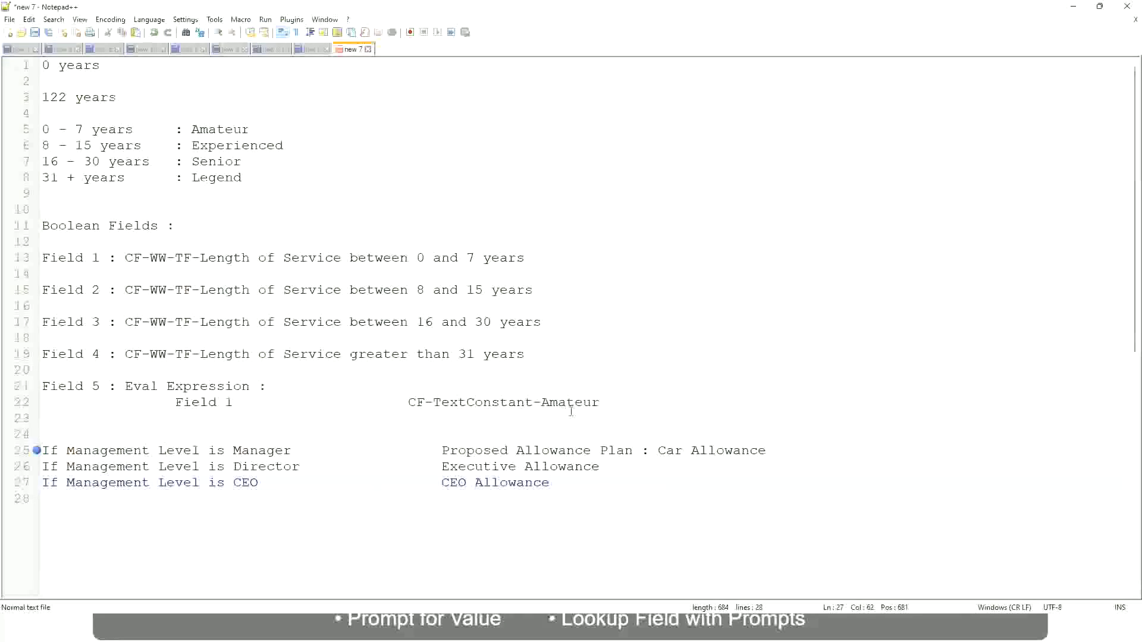
click(657, 449)
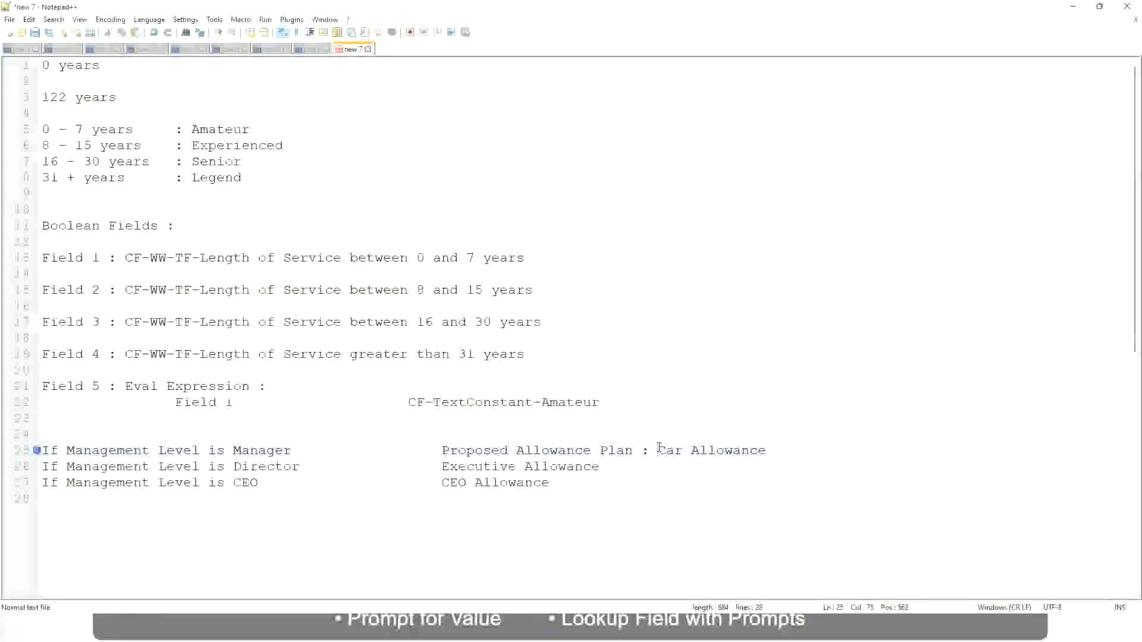
drag(657, 449, 770, 451)
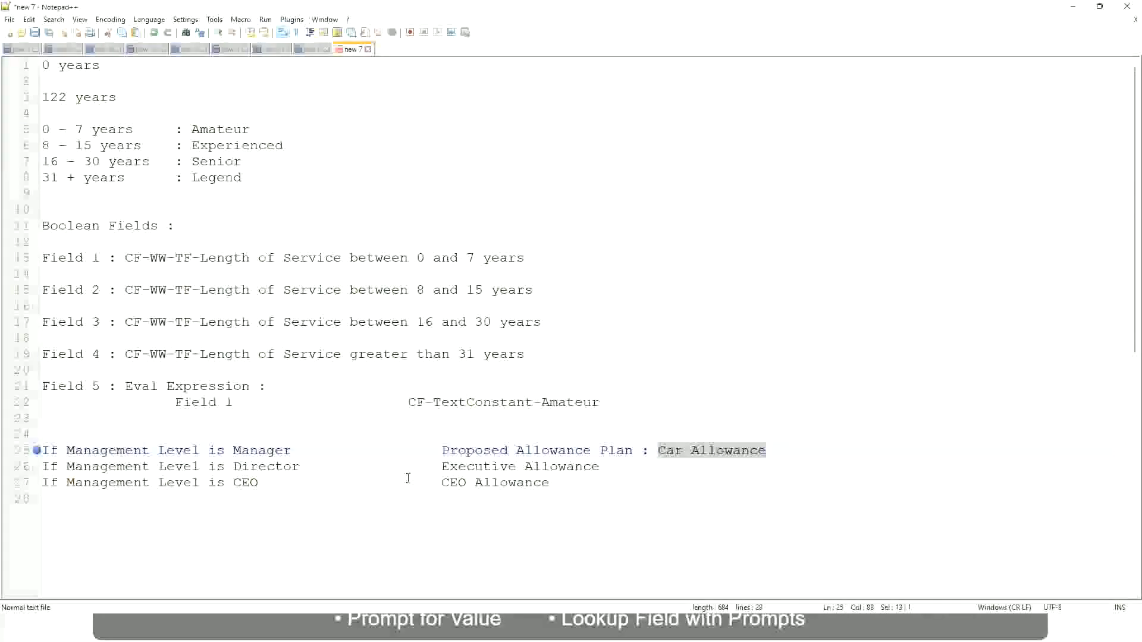
click(533, 451)
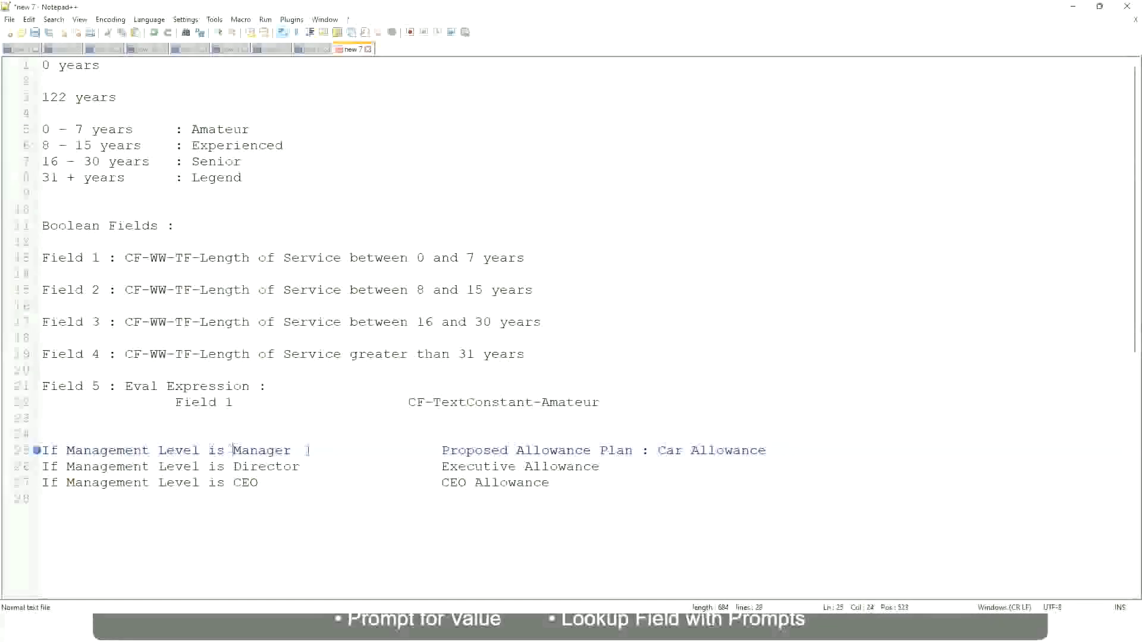
Replace Car Allowance with 'Name of the First Line Manager' and Executive Allowance with 'Name of'
click(445, 450)
drag(443, 449, 782, 448)
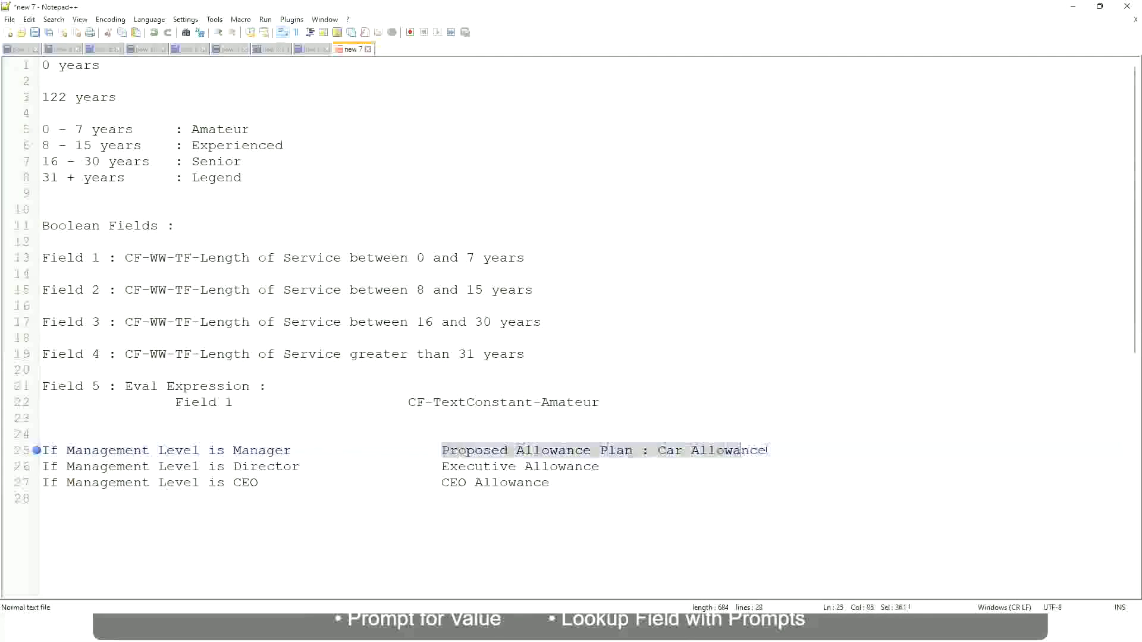
text(Managers)
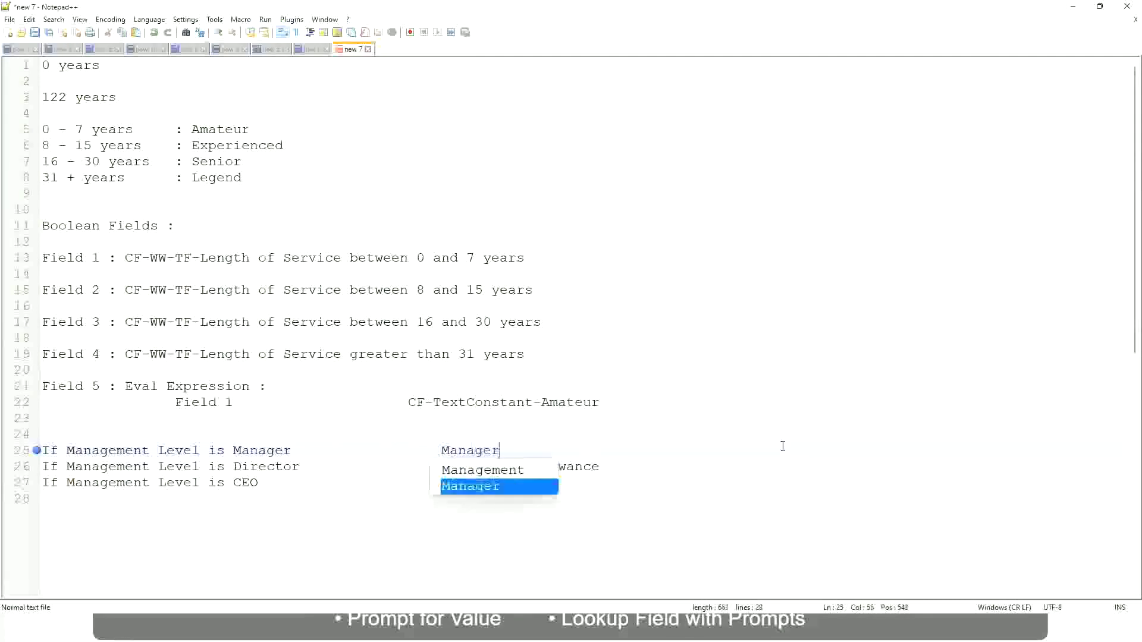
key(BackSpace)
key(BackSpace)
key(BackSpace)
key(BackSpace)
key(BackSpace)
key(BackSpace)
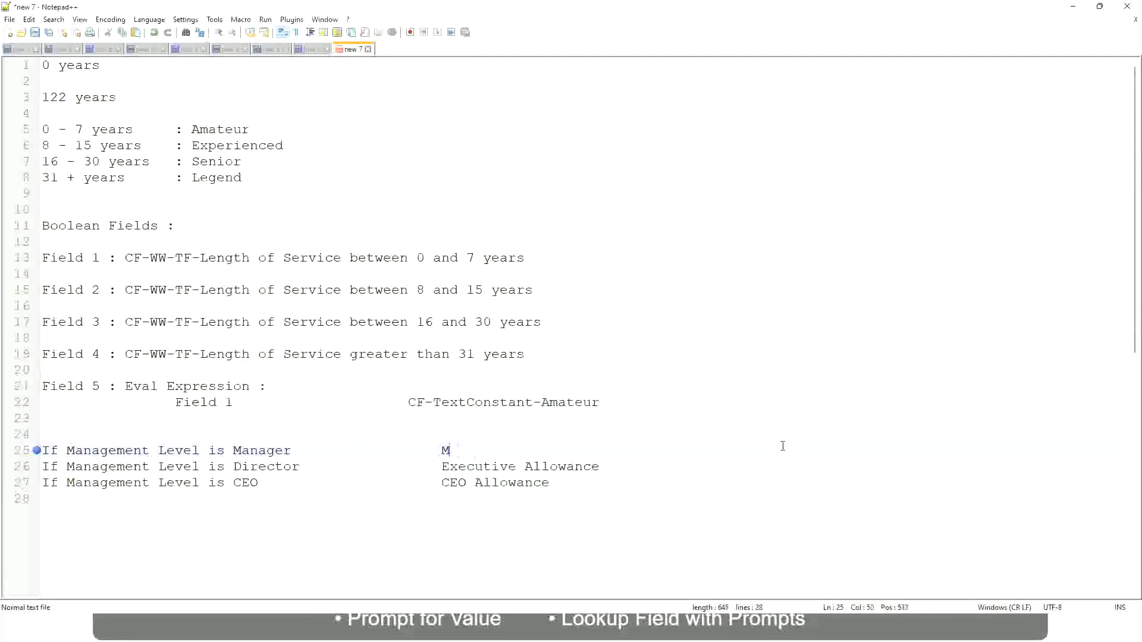
key(BackSpace)
text(First Li)
text(ne Manager)
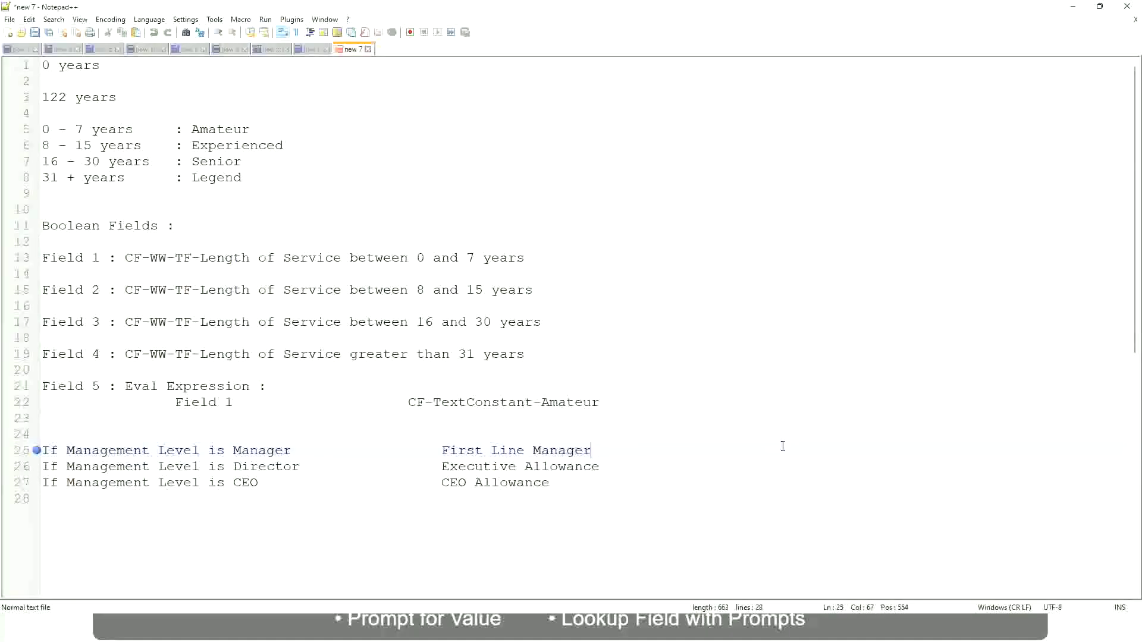
key(ctrl+Left)
key(ctrl+Left)
text(Name of the)
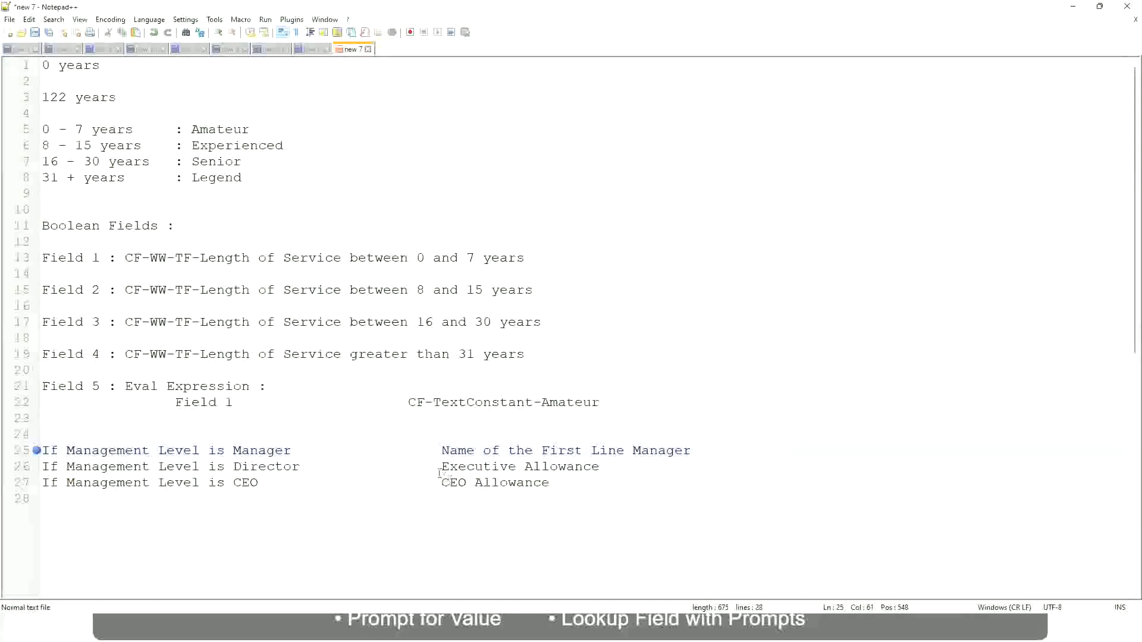
drag(442, 466, 599, 465)
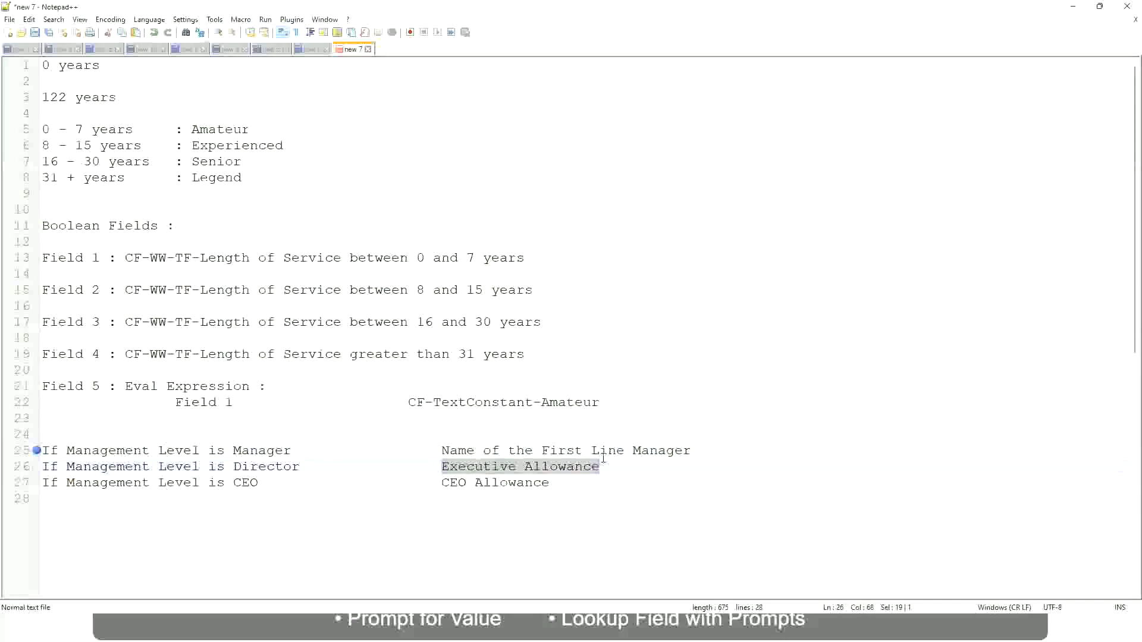
text(Name )
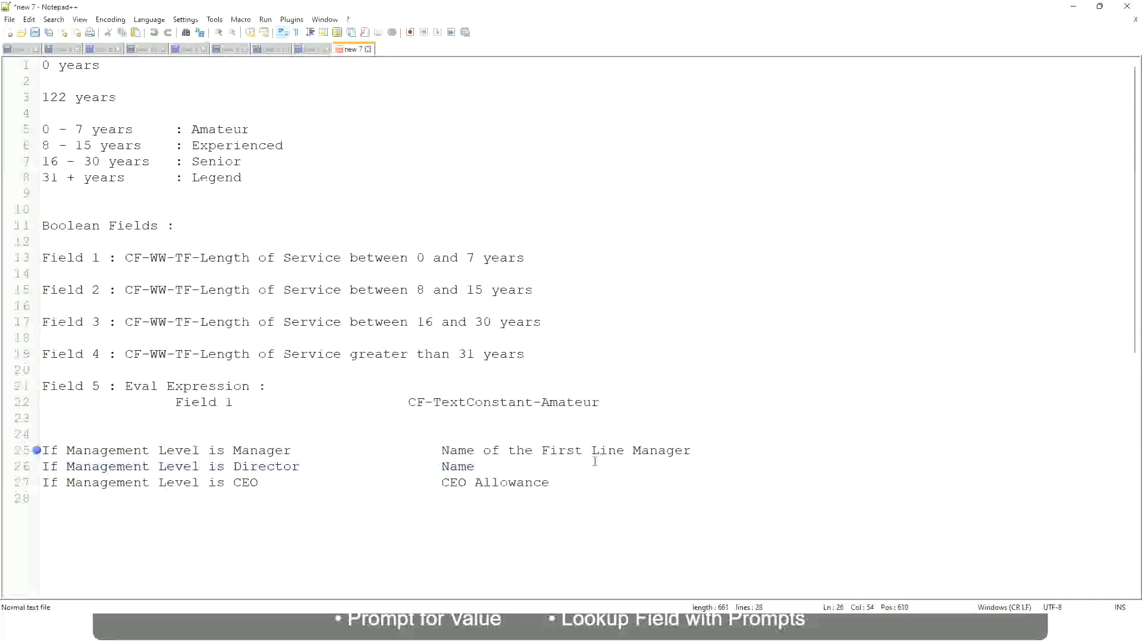
text(of )
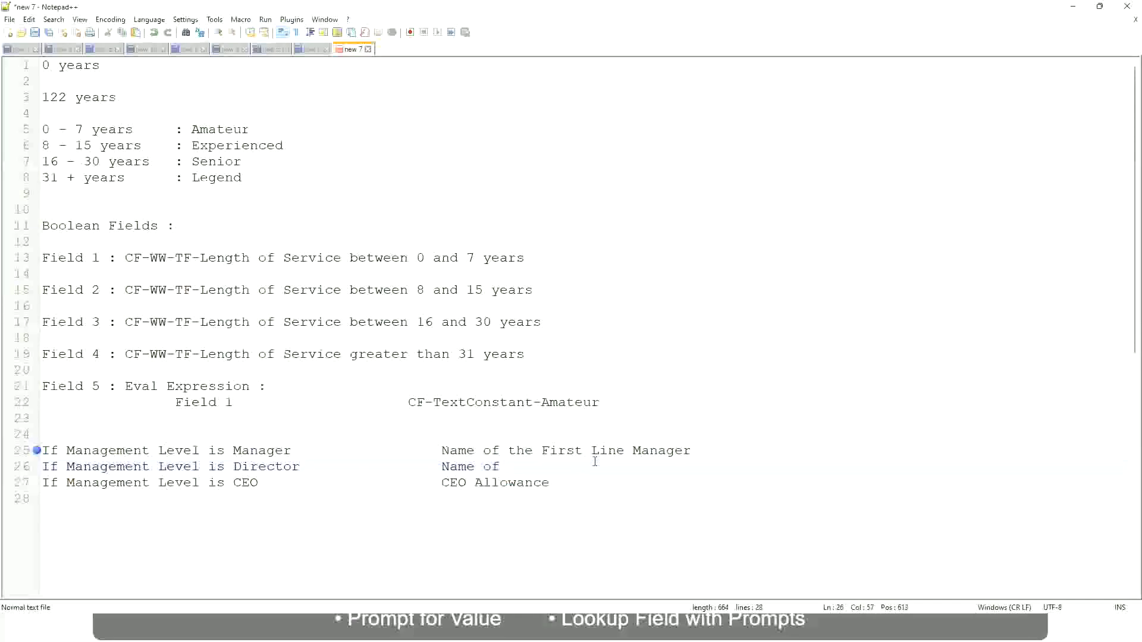
text(Firs)
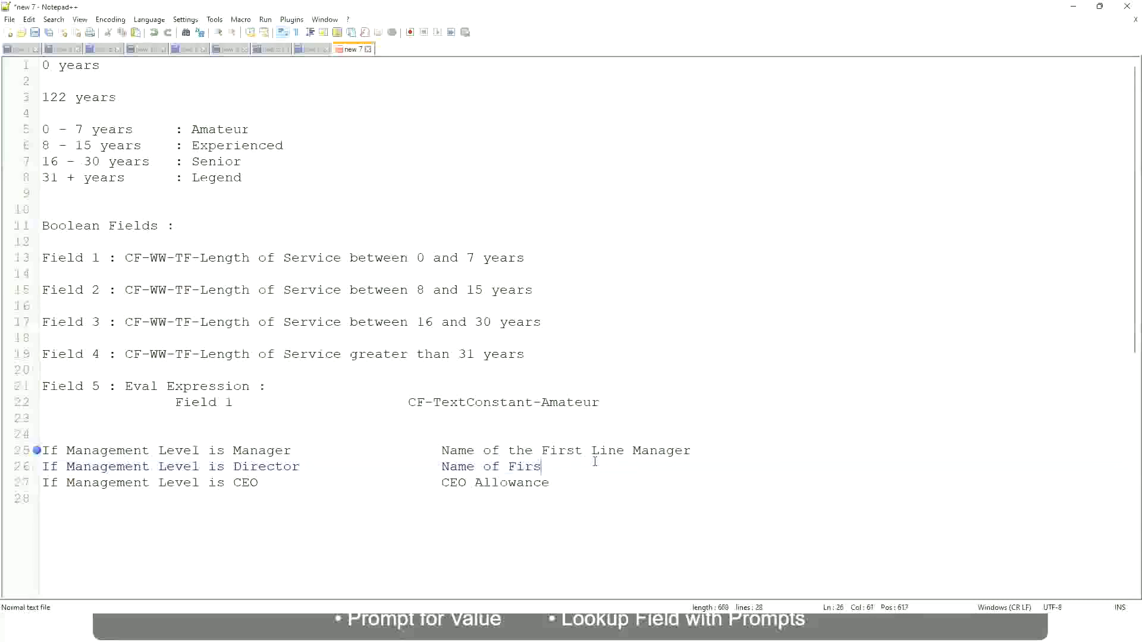
key(BackSpace)
key(BackSpace)
key(BackSpace)
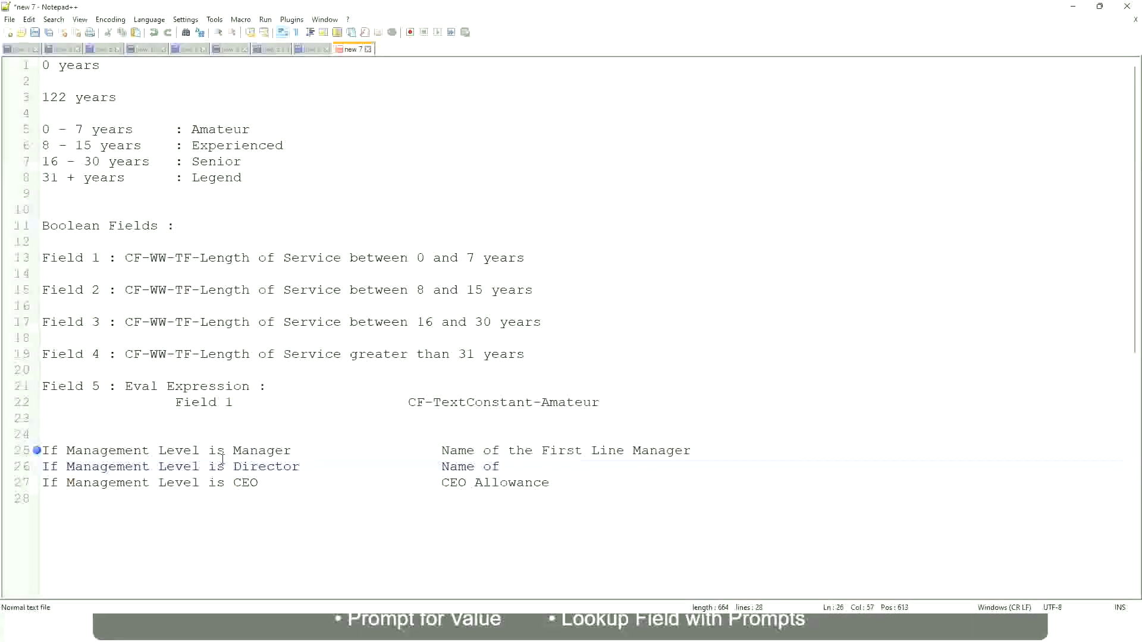
Set results to 'Name of the Second Line Manager', 'Name of Manager' and 'name of CEO/Himself/Herself'
double_click(561, 450)
text(Second)
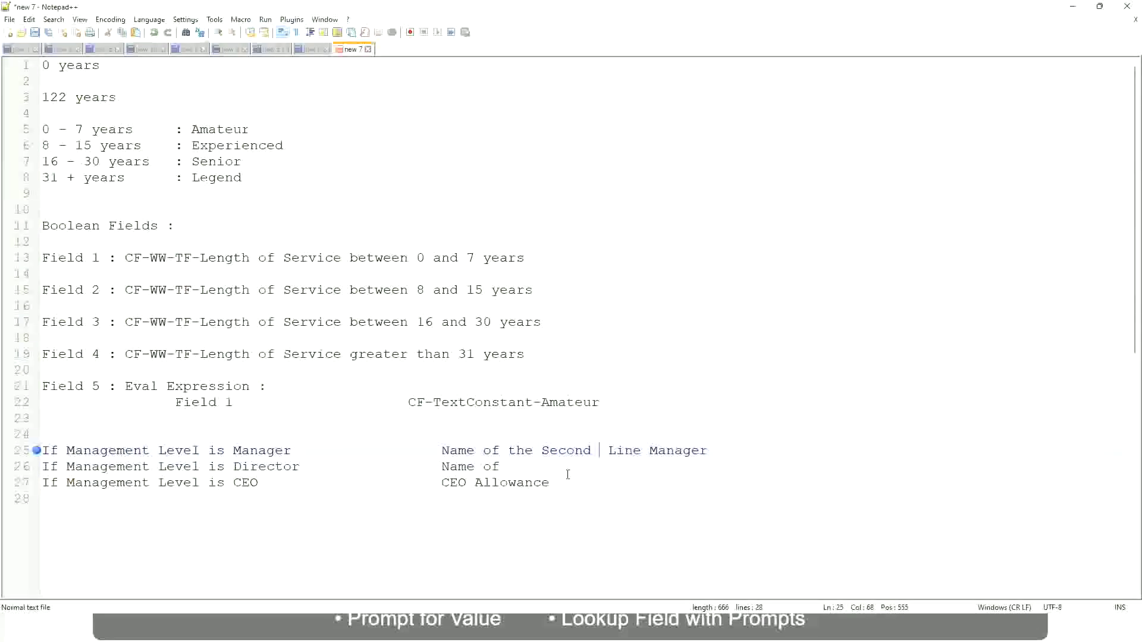
key(BackSpace)
click(515, 465)
text(Manager)
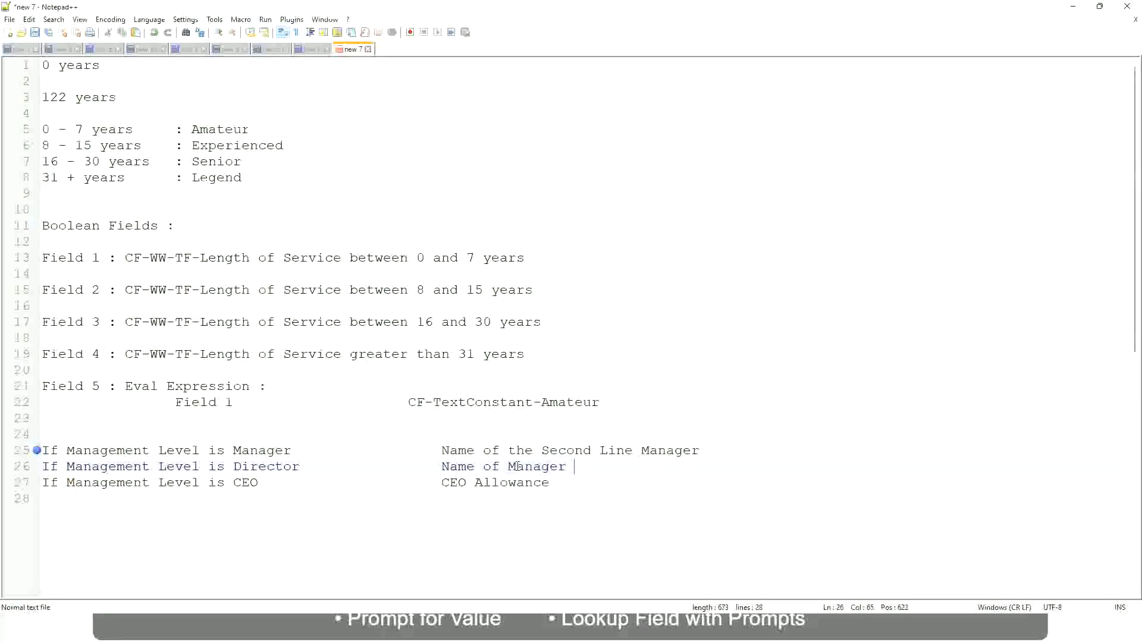
click(242, 482)
drag(442, 483, 564, 483)
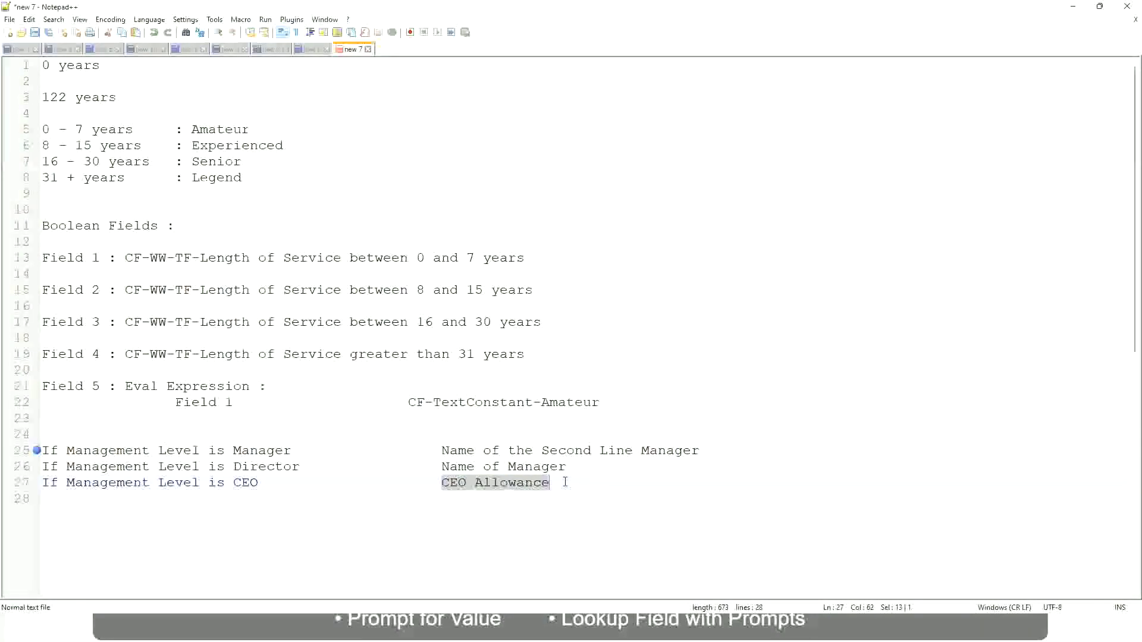
text(name of CEO )
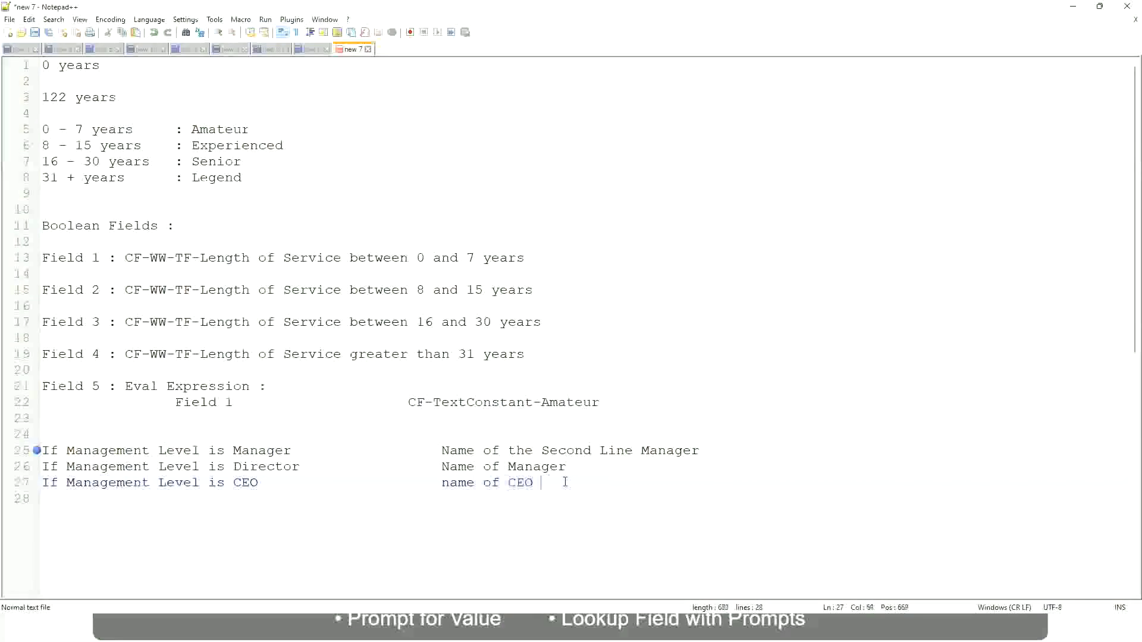
text(/)
text(Himself)
text(/Herself)
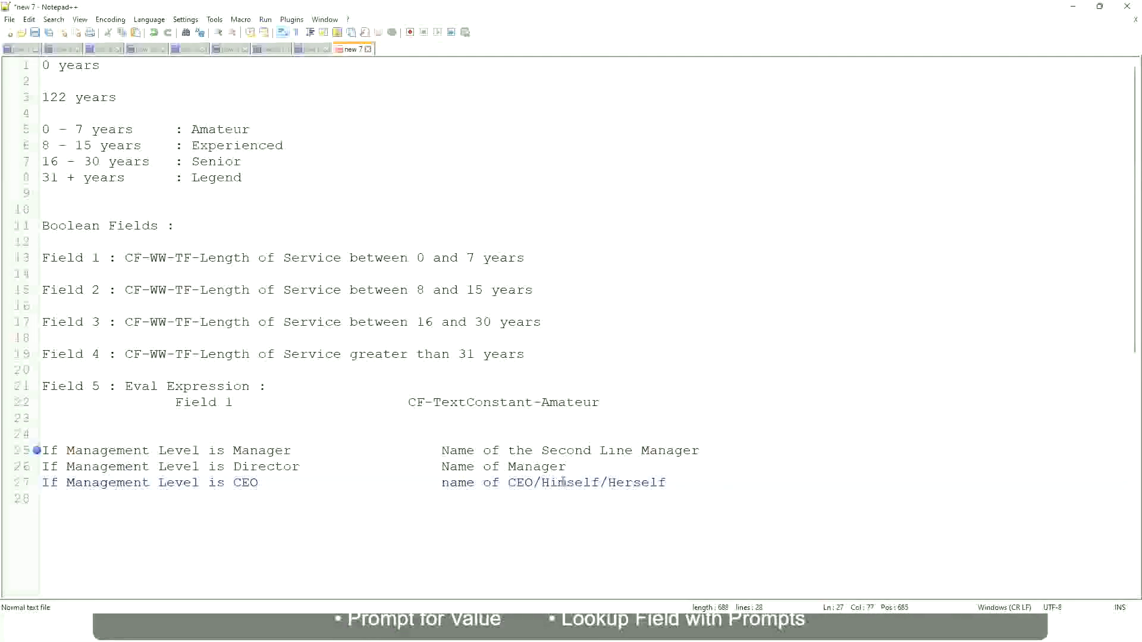
Clear the bookmark from the Manager rule line
click(416, 486)
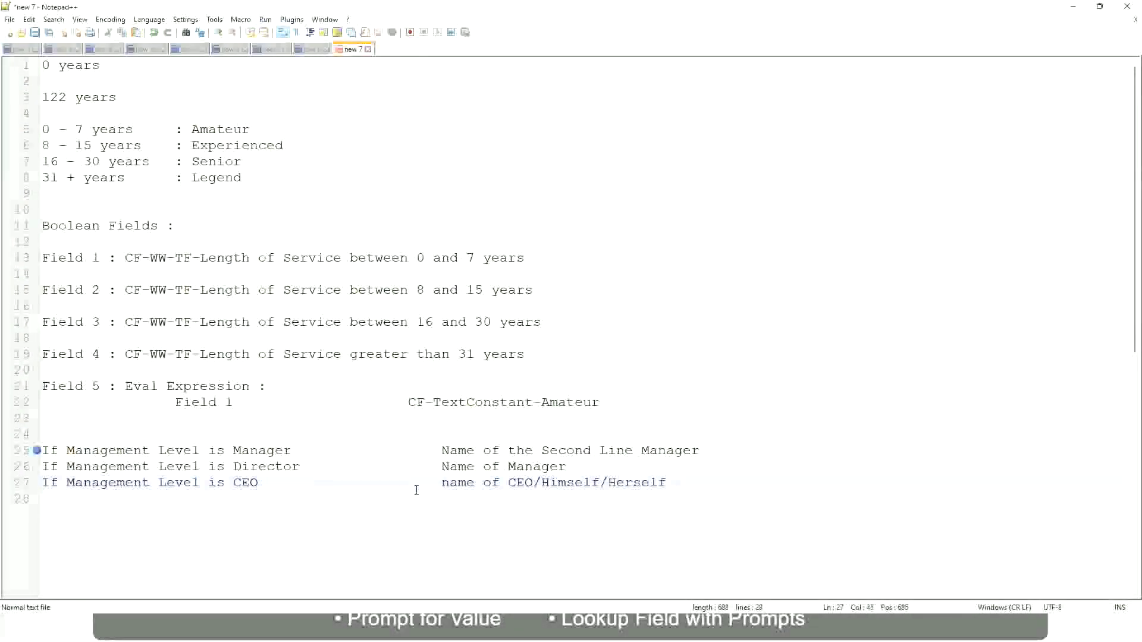
click(36, 451)
click(127, 451)
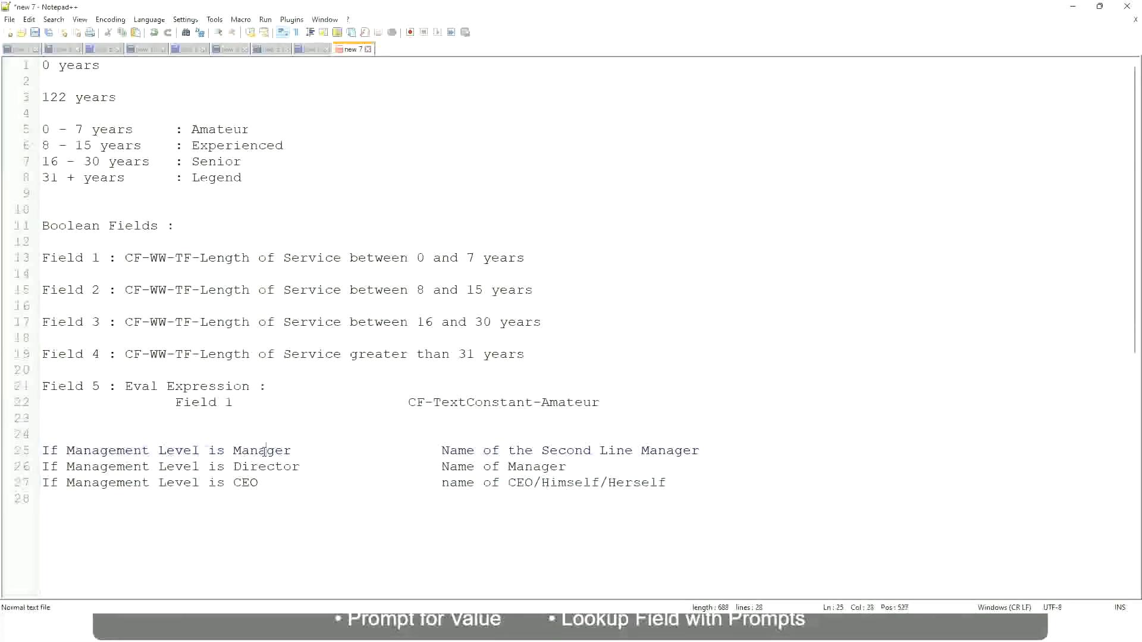
Walk through the Manager, Director and CEO conditions and results, then select all three lines
click(279, 450)
click(282, 467)
click(567, 465)
click(256, 466)
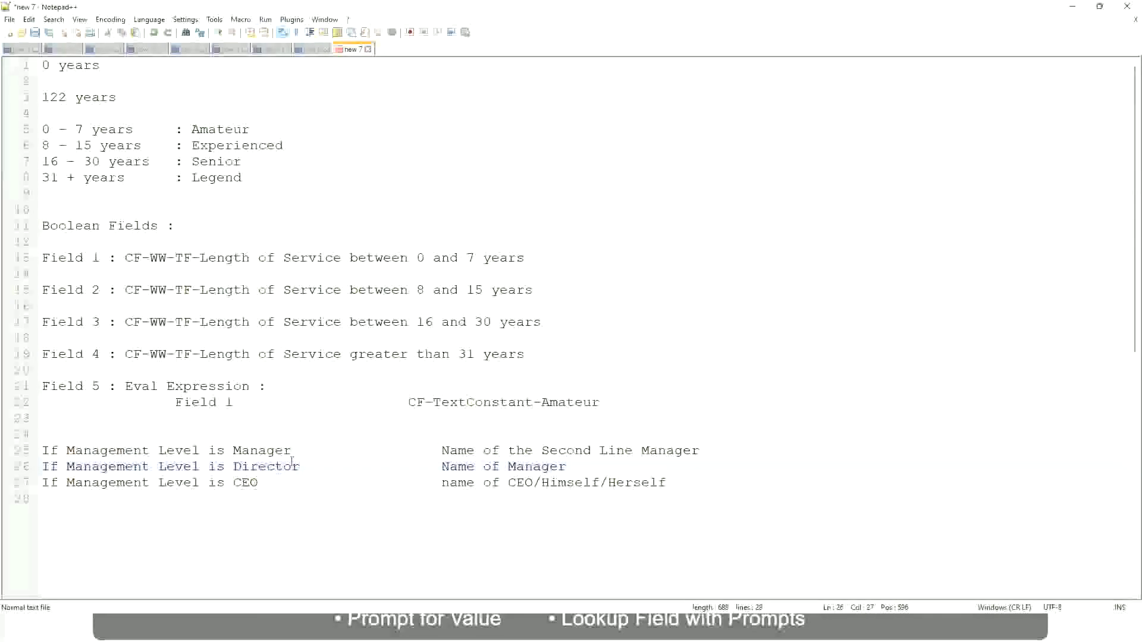
click(247, 483)
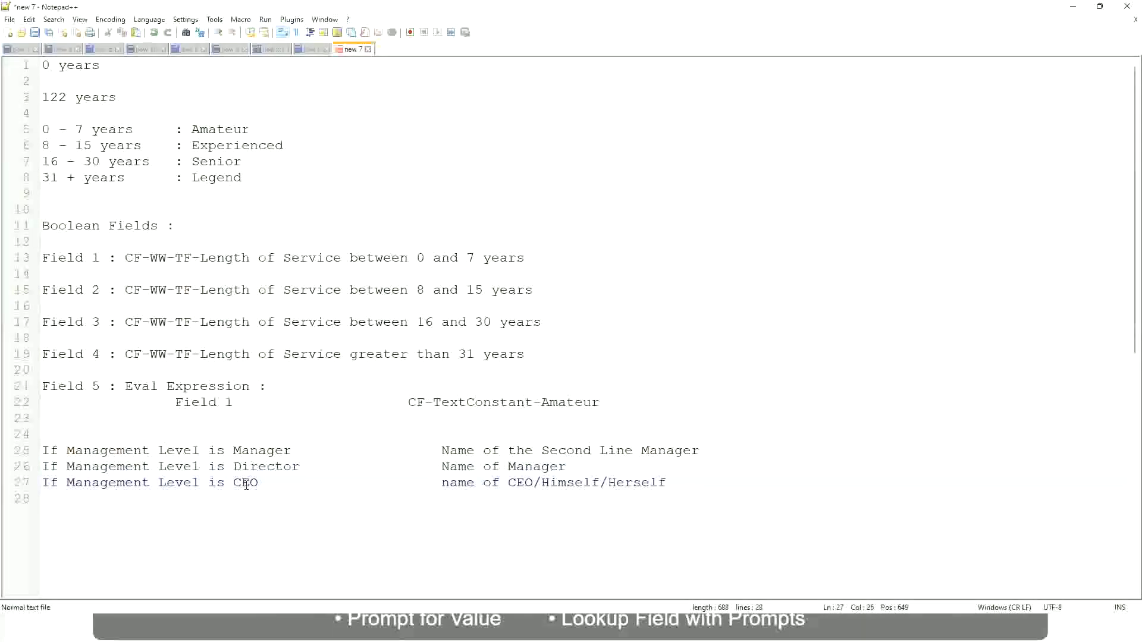
click(532, 482)
click(673, 483)
drag(693, 481, 25, 452)
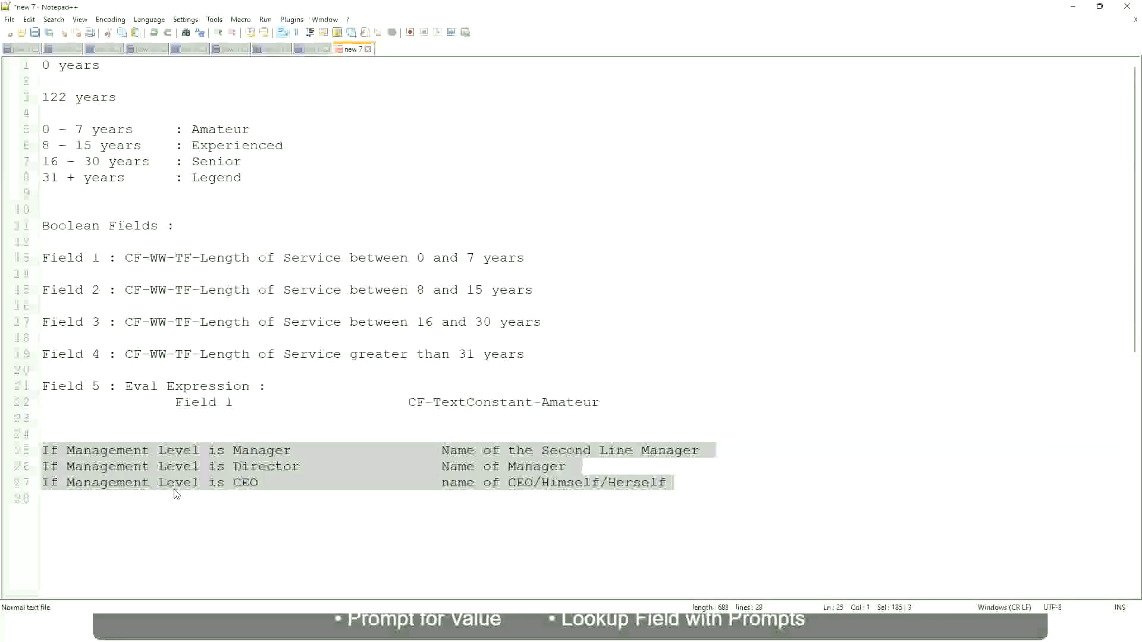
Review the Manager rule and its 'Name of the Second Line Manager' result
click(484, 450)
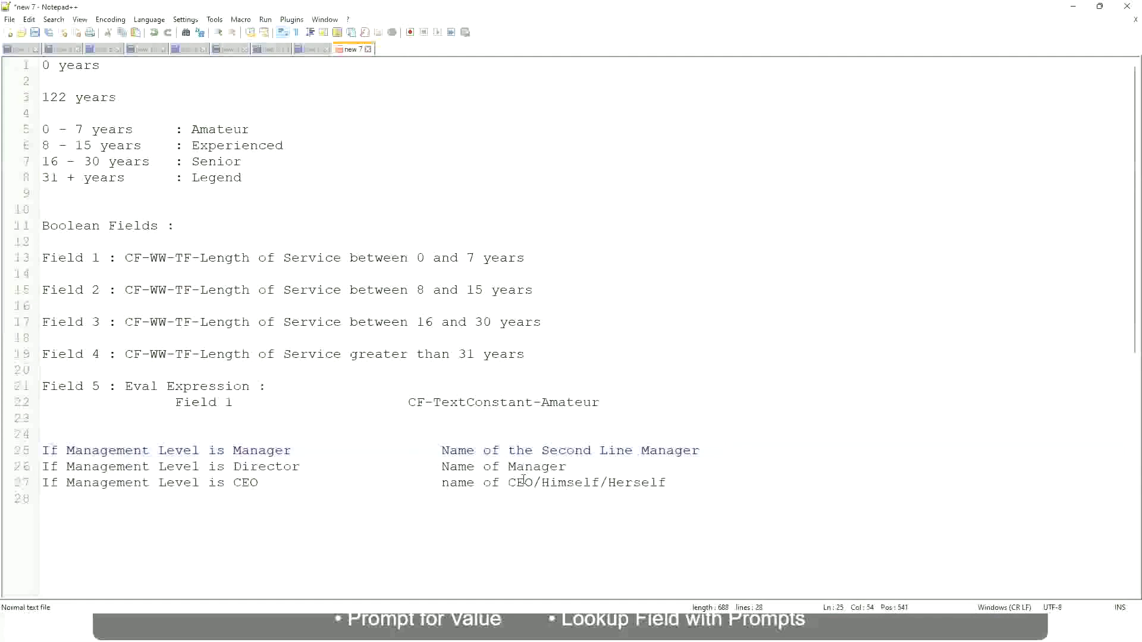
drag(442, 450, 700, 450)
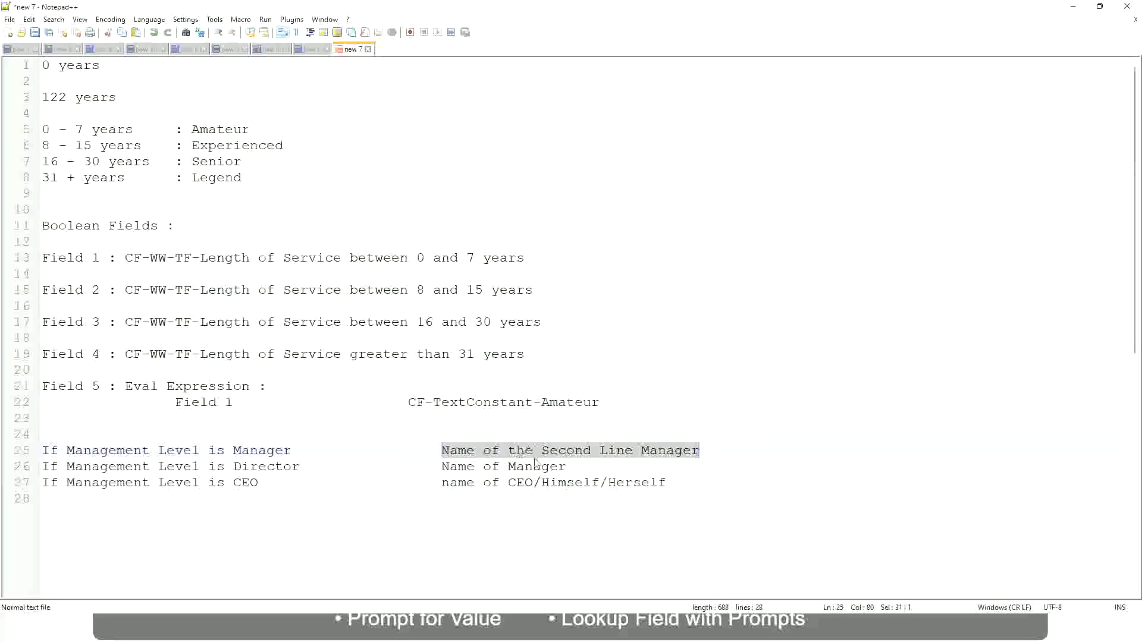
click(522, 451)
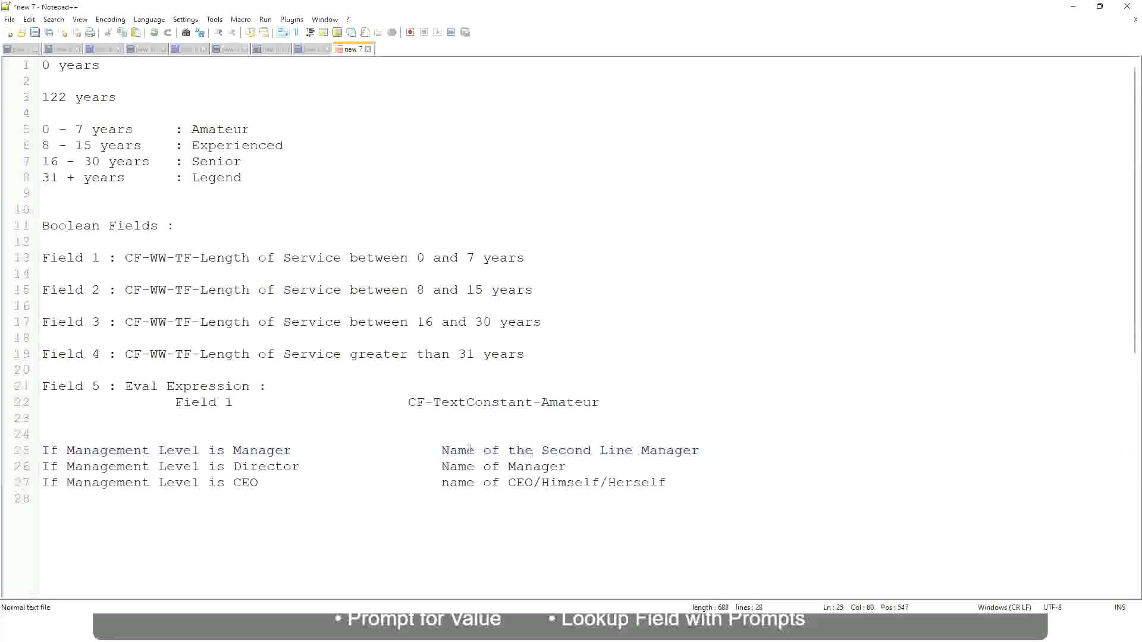
drag(442, 449, 702, 450)
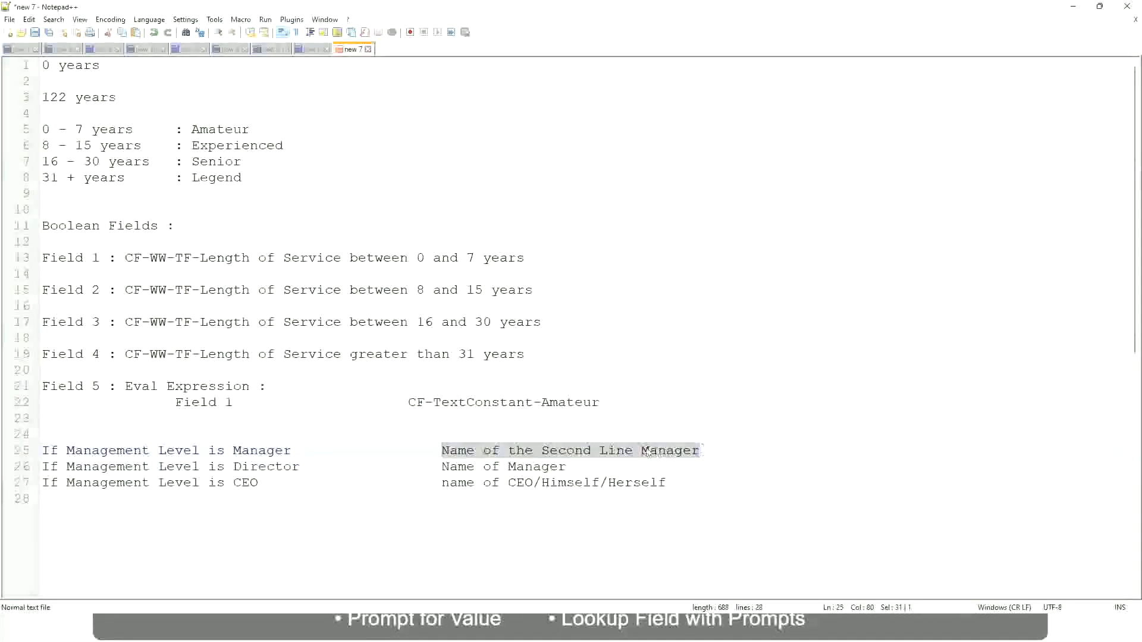
click(585, 453)
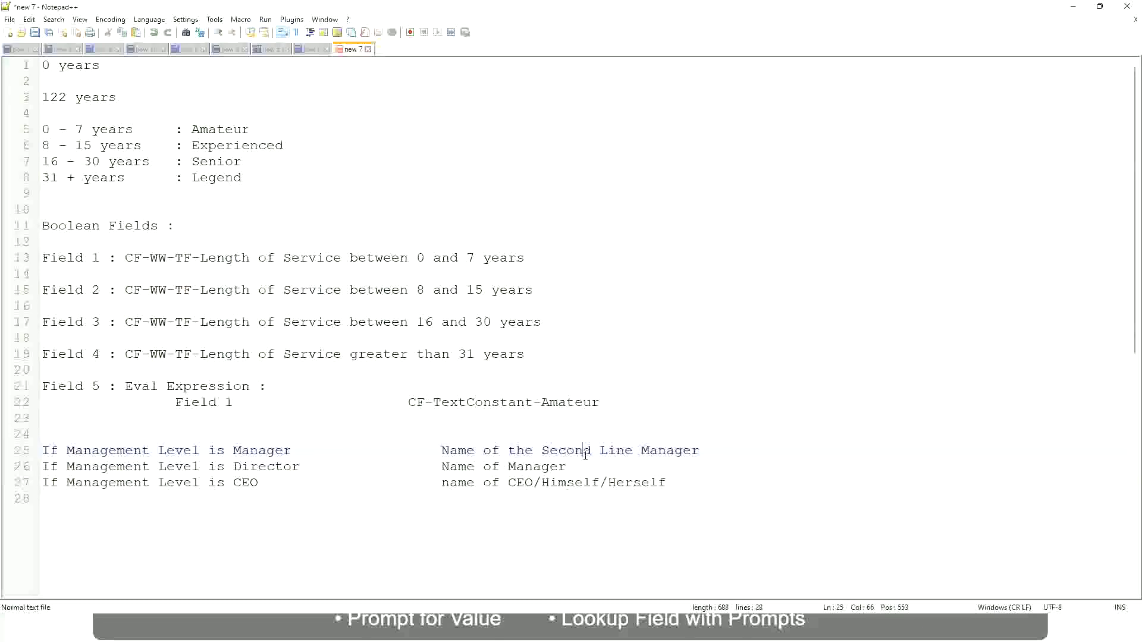
click(297, 452)
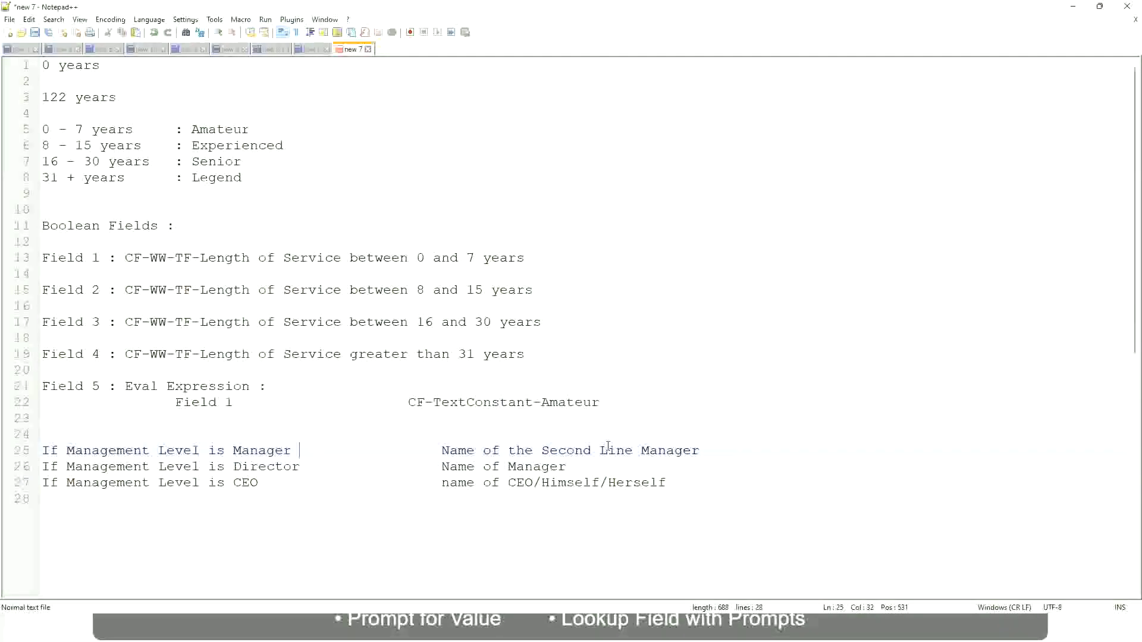
click(585, 449)
drag(624, 450, 631, 450)
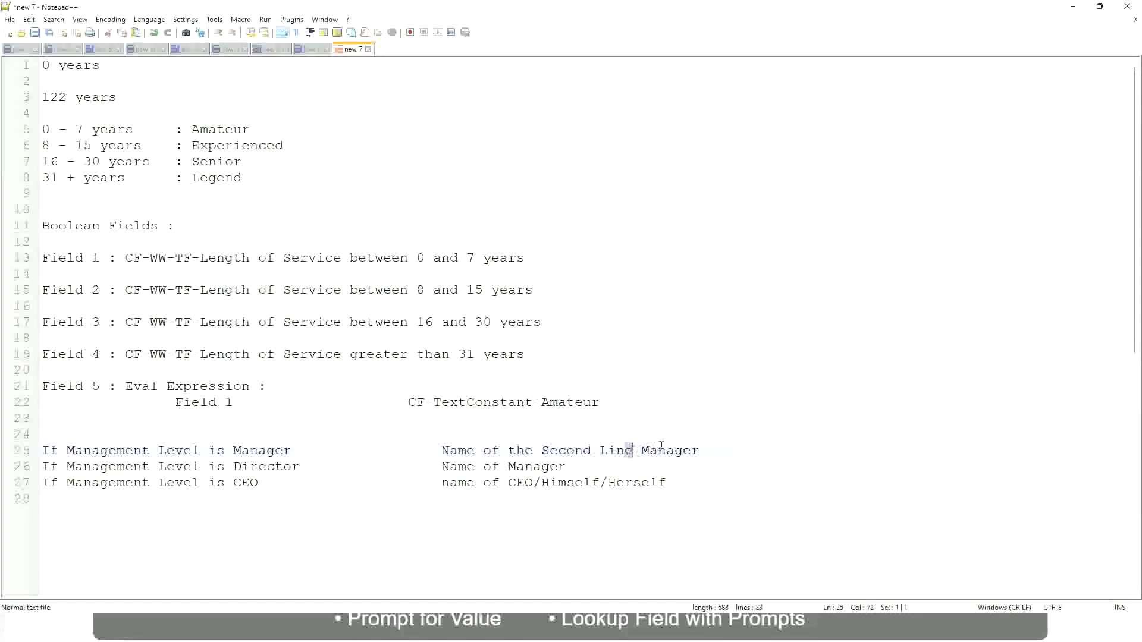
click(706, 450)
click(676, 450)
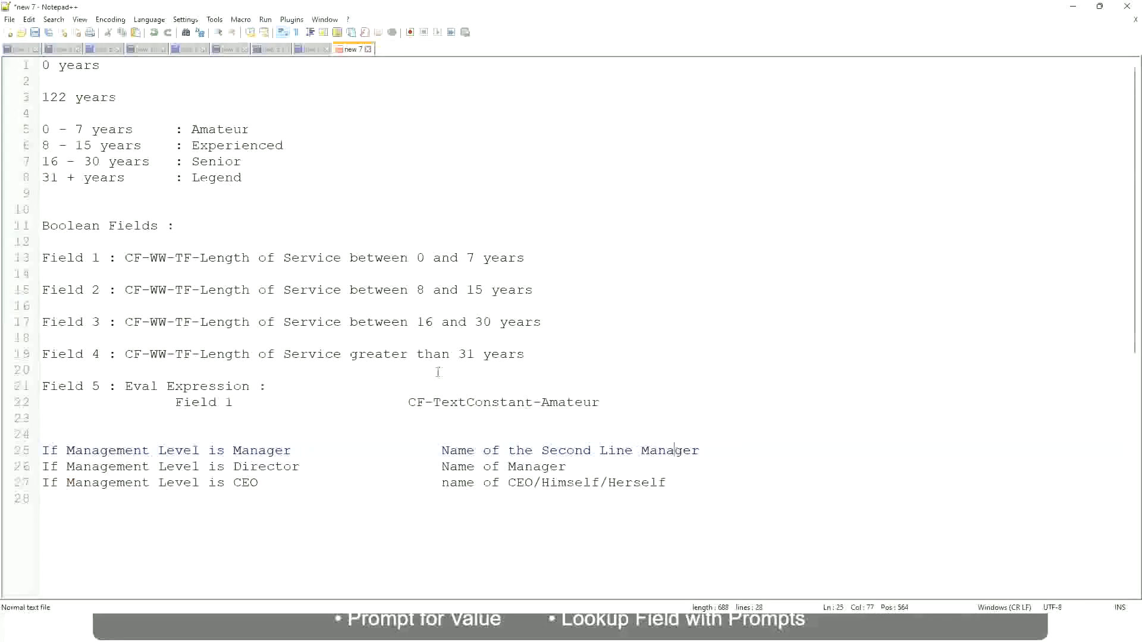
Highlight the Amateur, Experienced, Senior and Legend bands, then revisit the CEO, Manager and Director rules
double_click(220, 130)
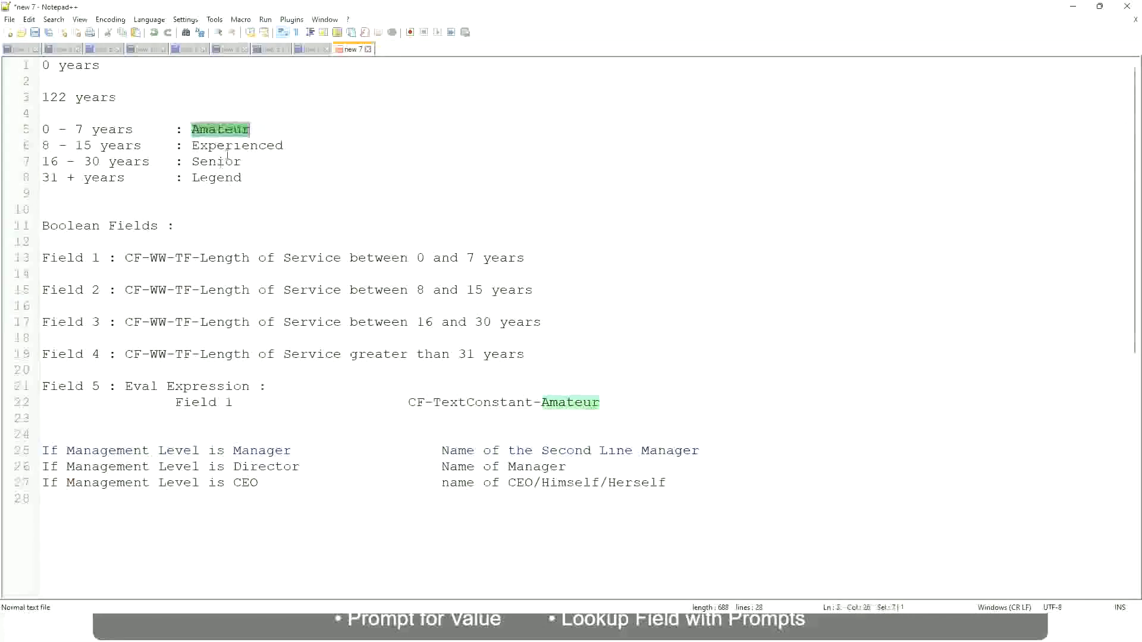
double_click(228, 146)
click(219, 161)
double_click(219, 162)
click(218, 178)
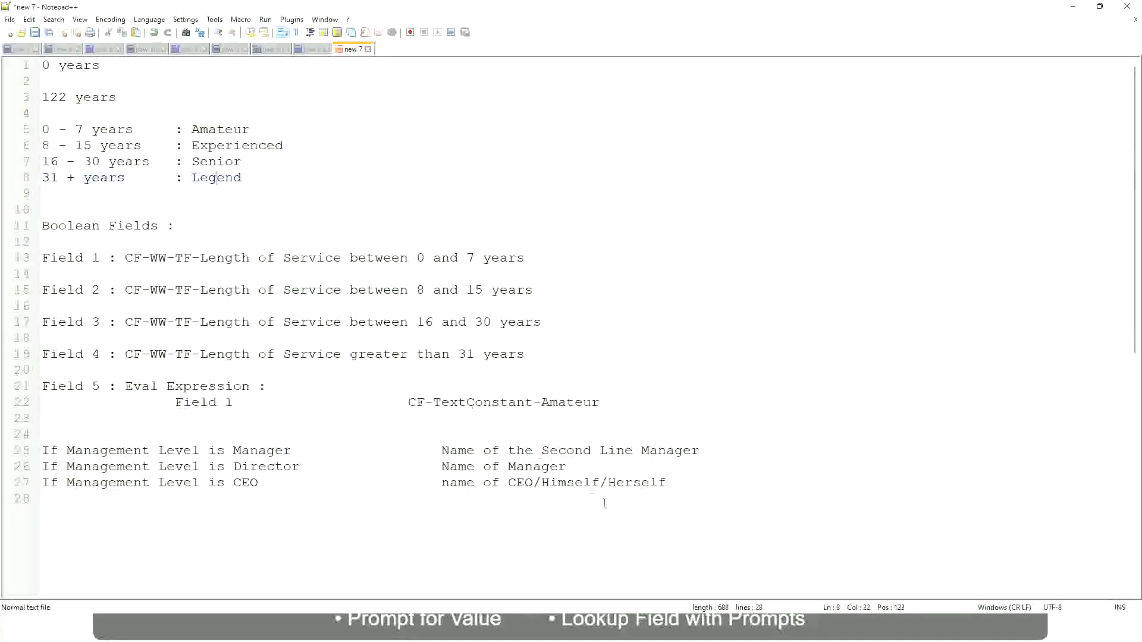
click(585, 482)
click(547, 452)
click(310, 471)
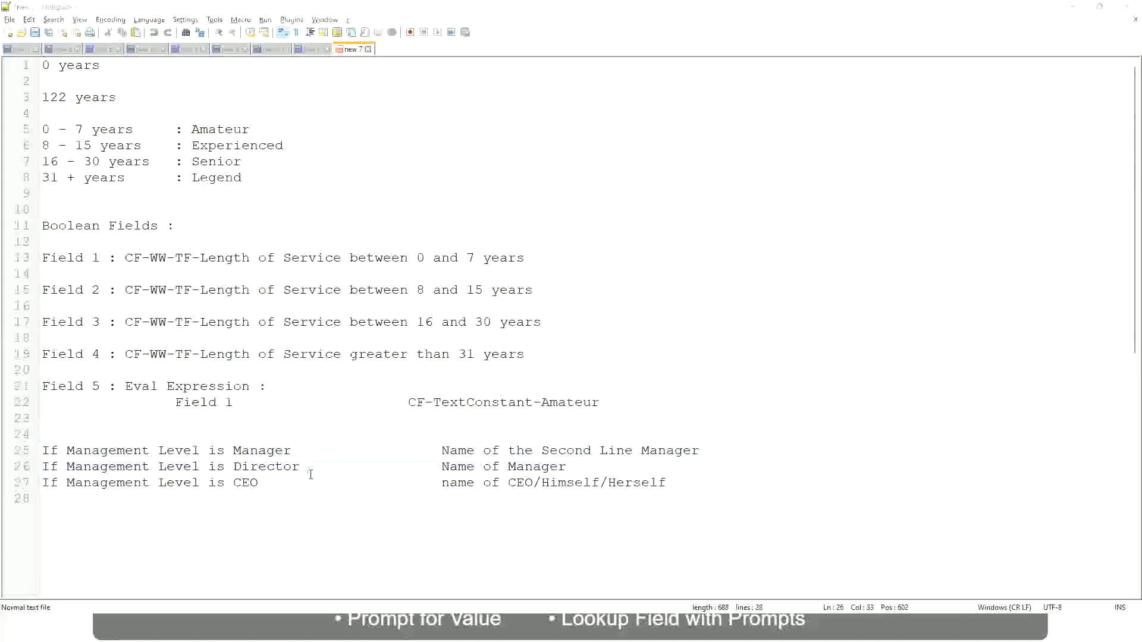
Confirm the saved calculated field with Done and open WW Employee Details in edit mode
key(alt+Tab)
scroll(515, 388, down, 3)
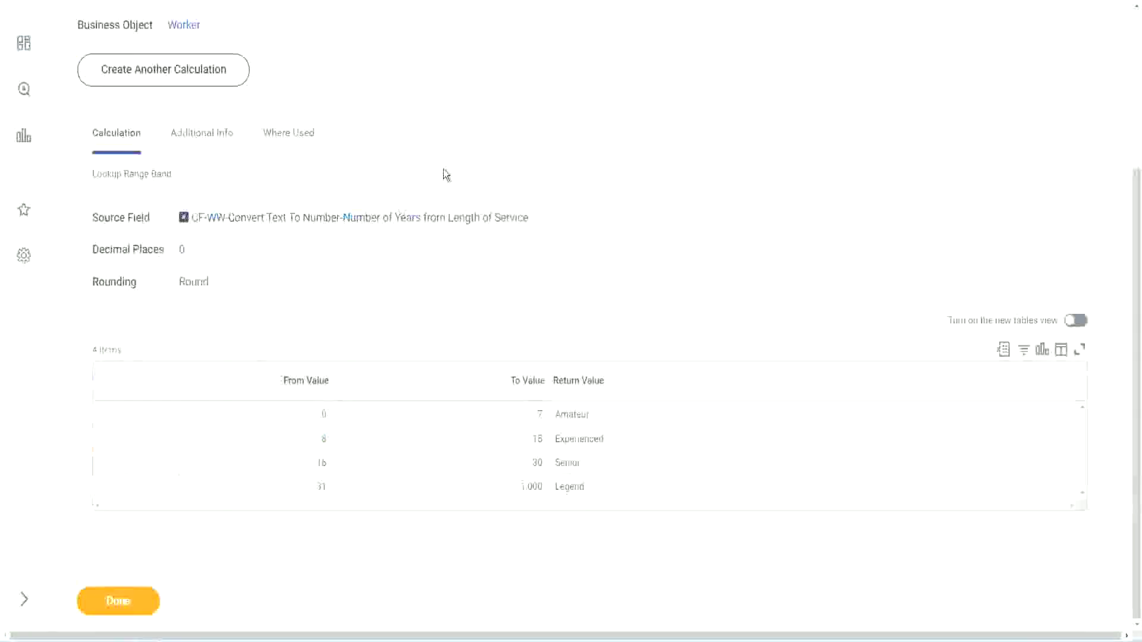
scroll(444, 228, up, 3)
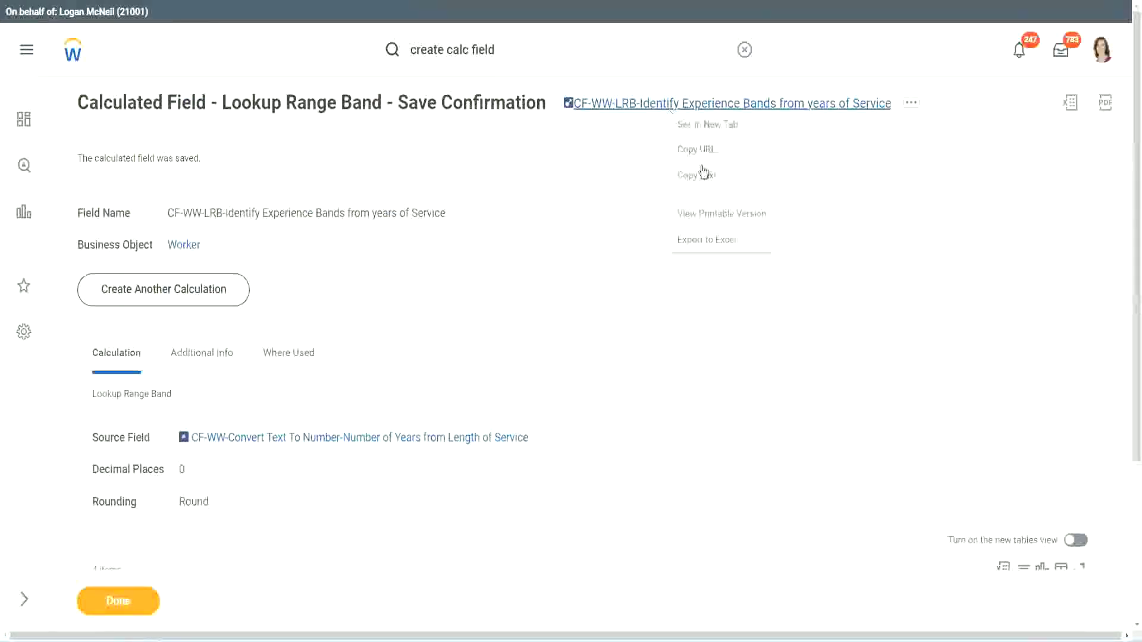
click(118, 600)
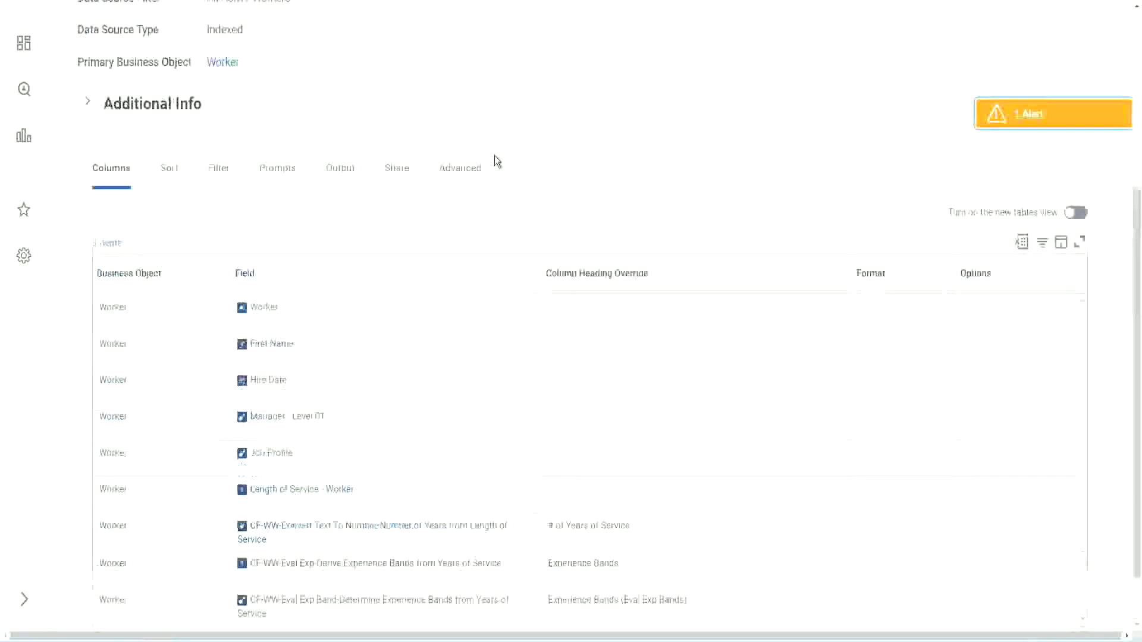
scroll(494, 156, up, 5)
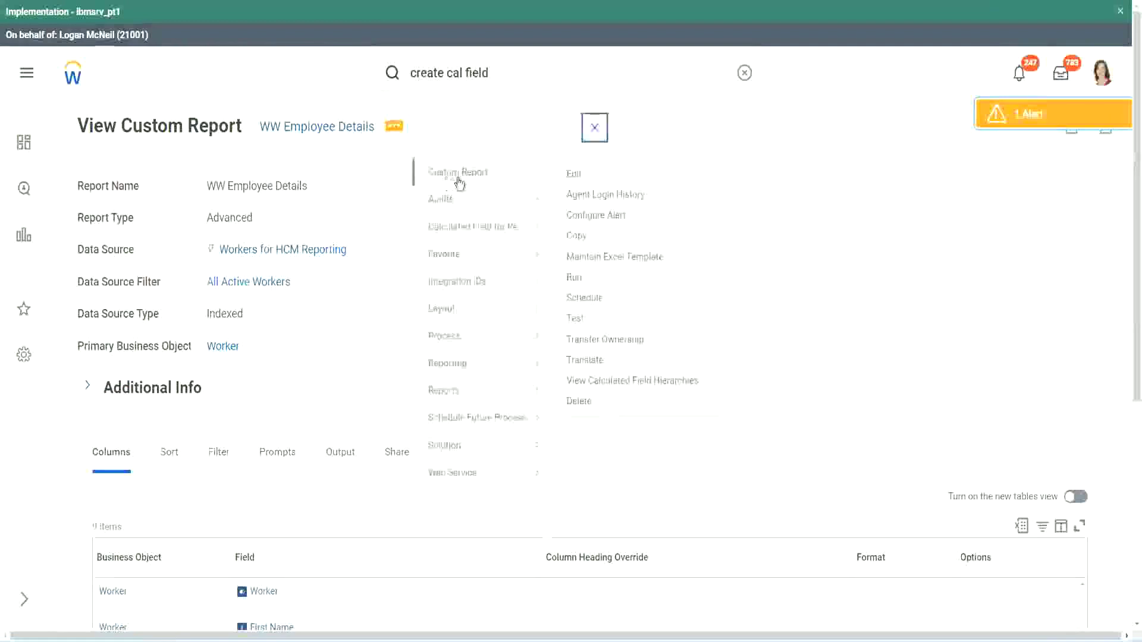
click(573, 174)
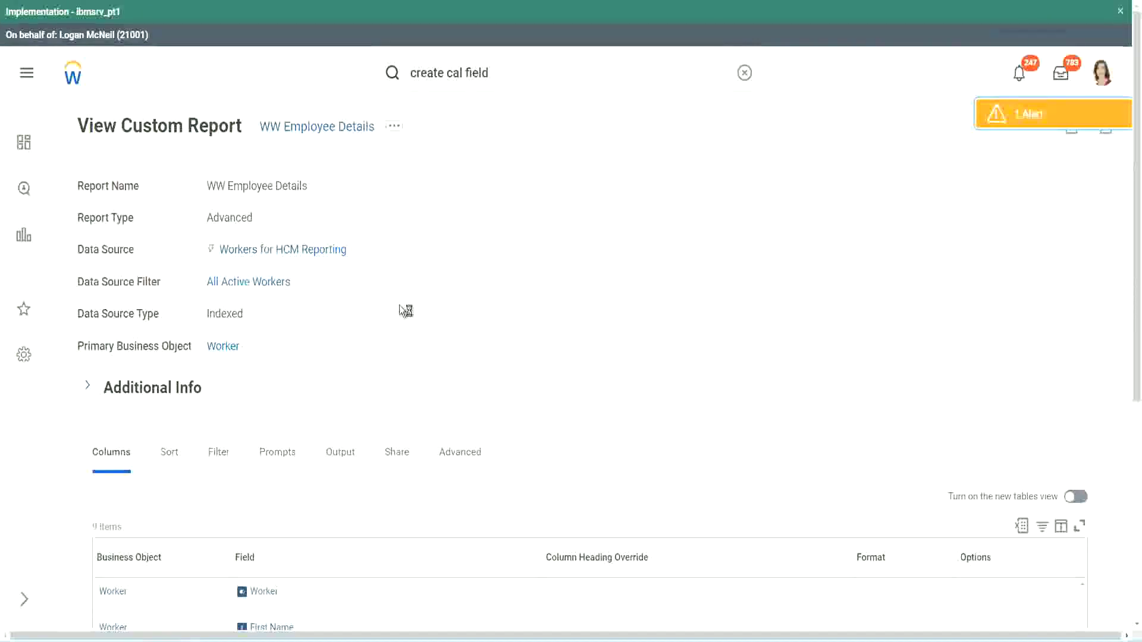
scroll(434, 305, down, 5)
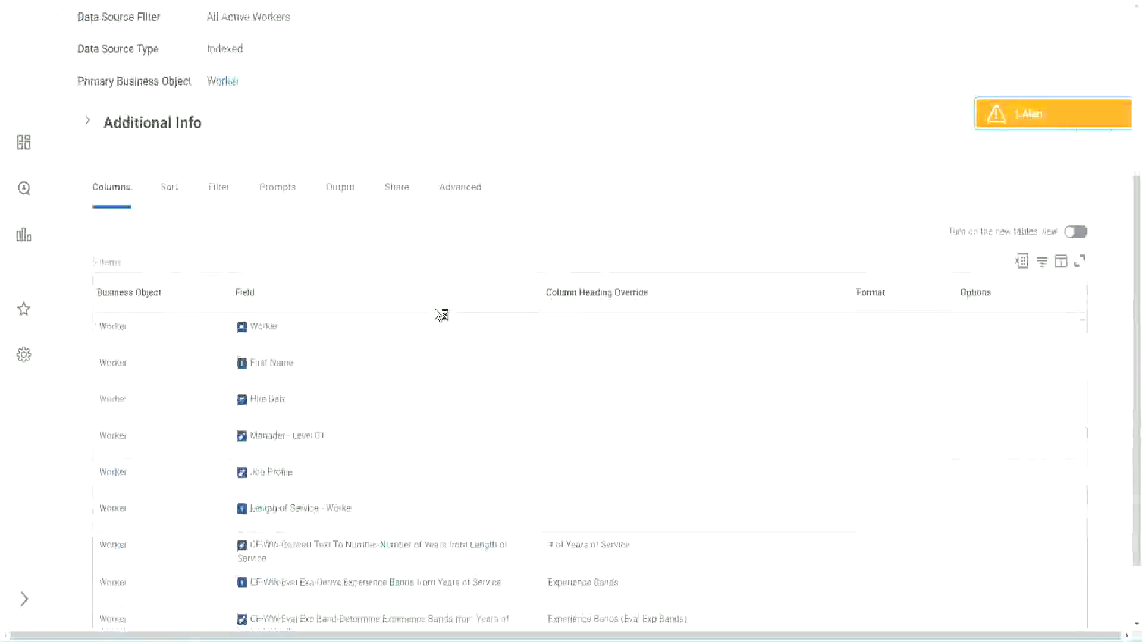
scroll(434, 310, down, 3)
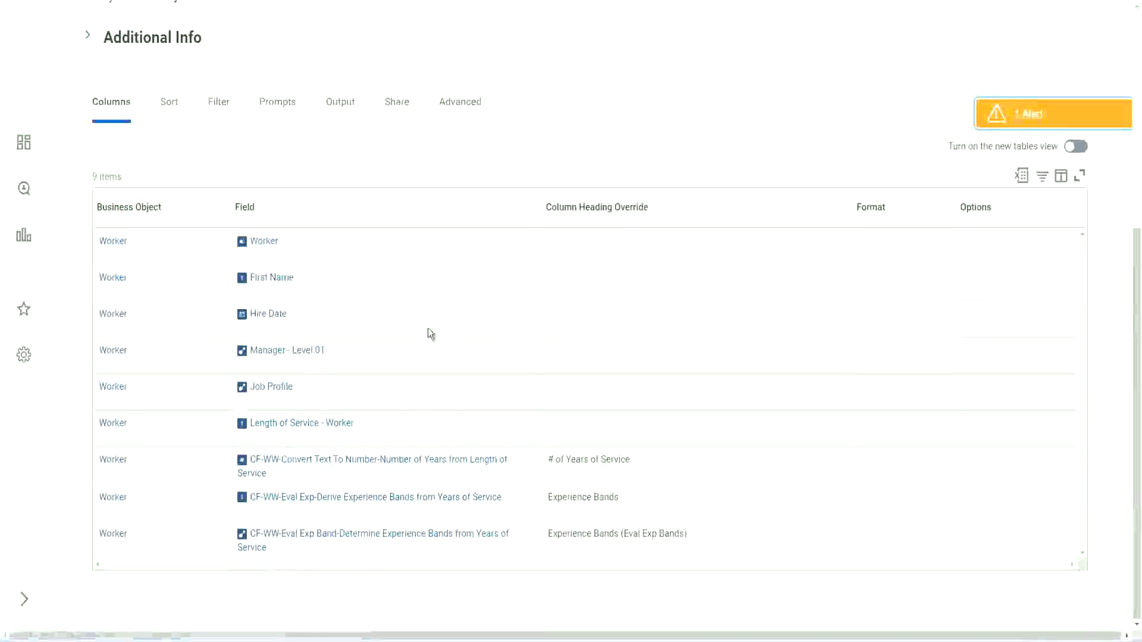
scroll(430, 332, down, 3)
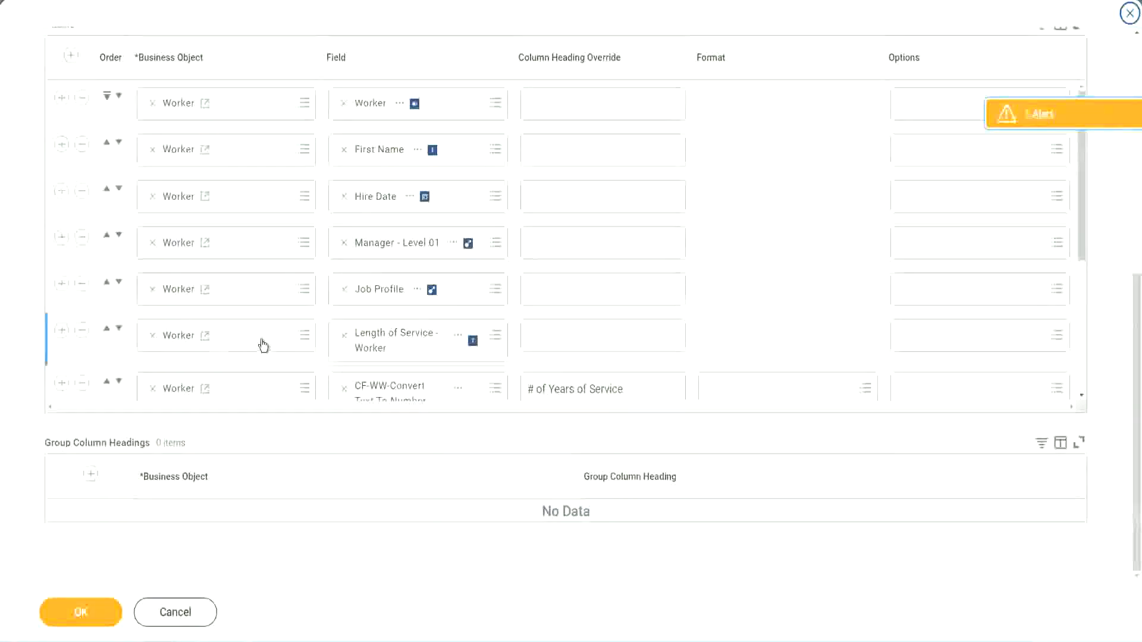
scroll(259, 339, down, 5)
Add CF-WW-LRB-Identify Experience Bands from years of Service as column 'Experience Bands (LRB)' and save
click(61, 321)
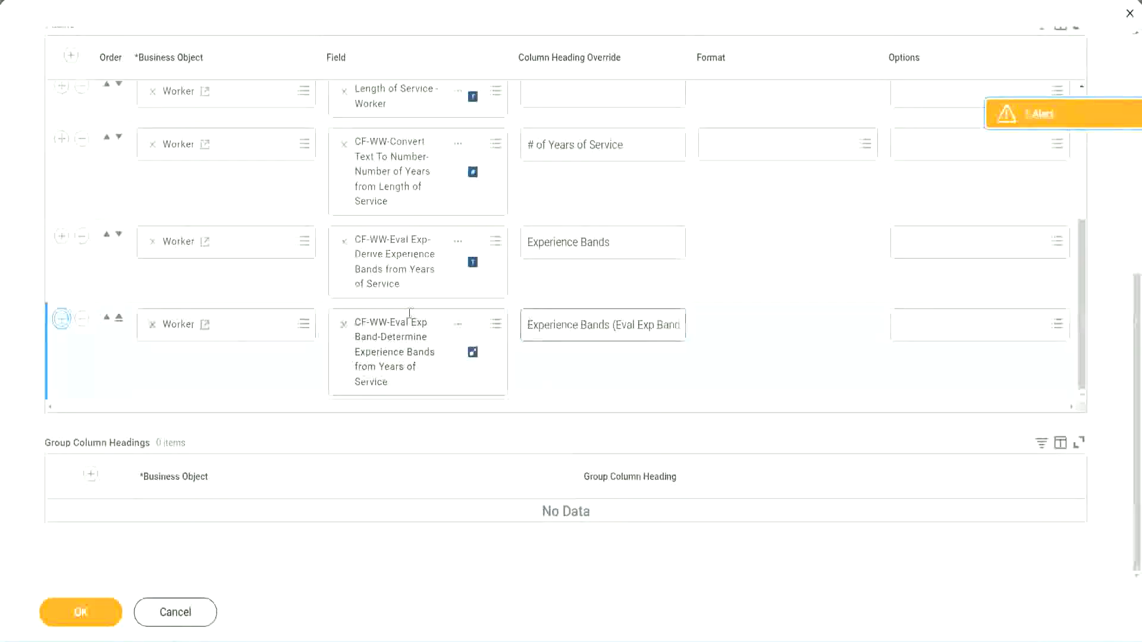
click(392, 379)
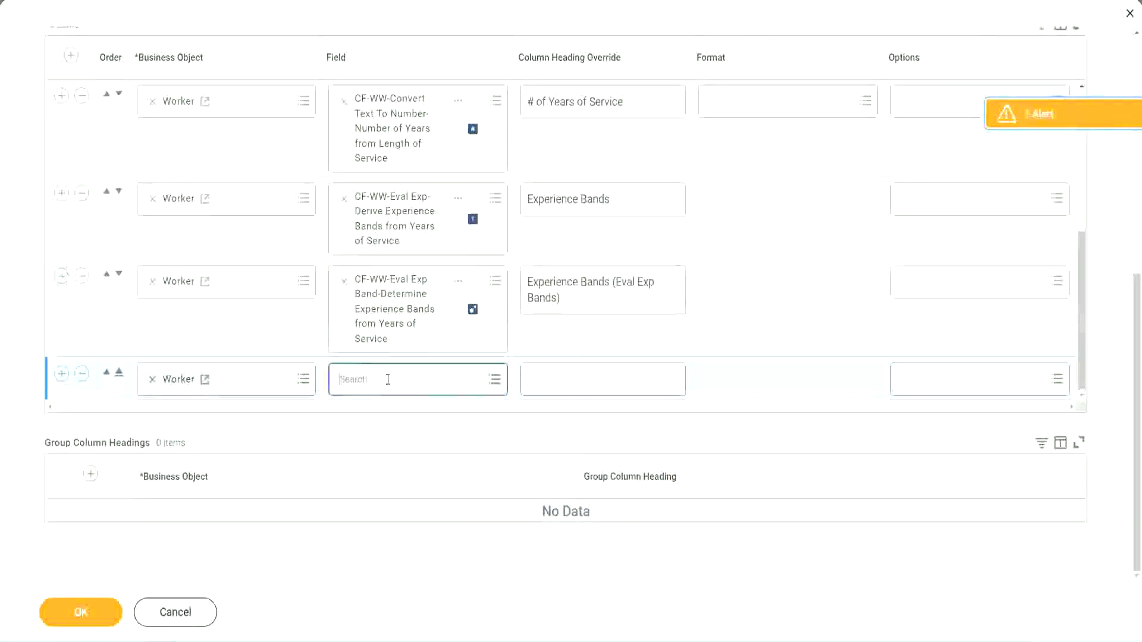
text(Experience Bands from years of Service)
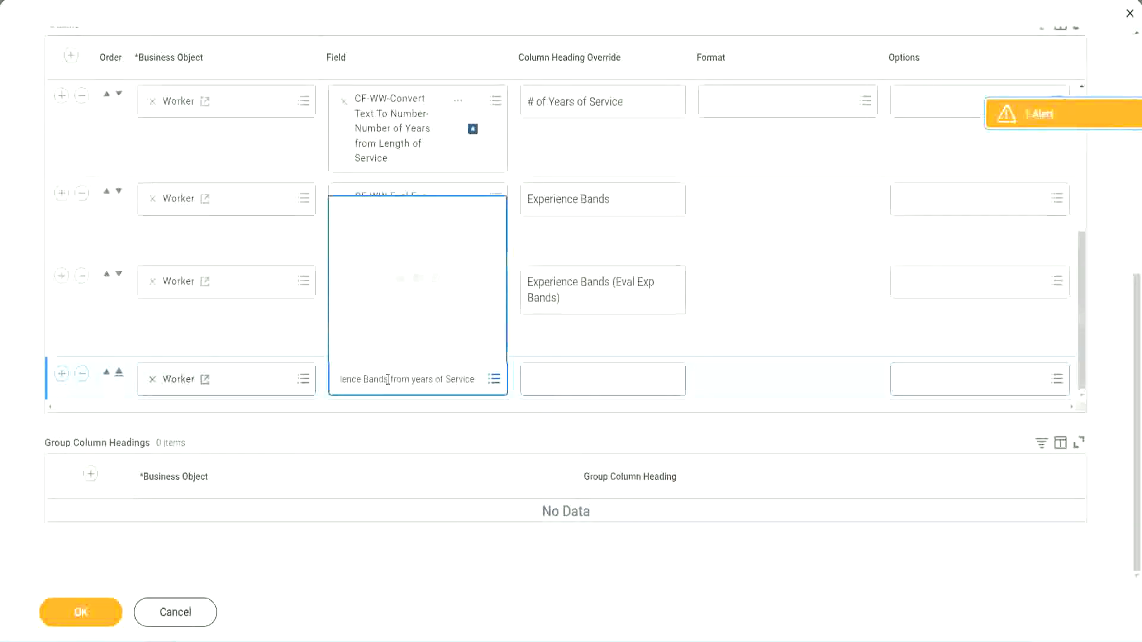
click(420, 332)
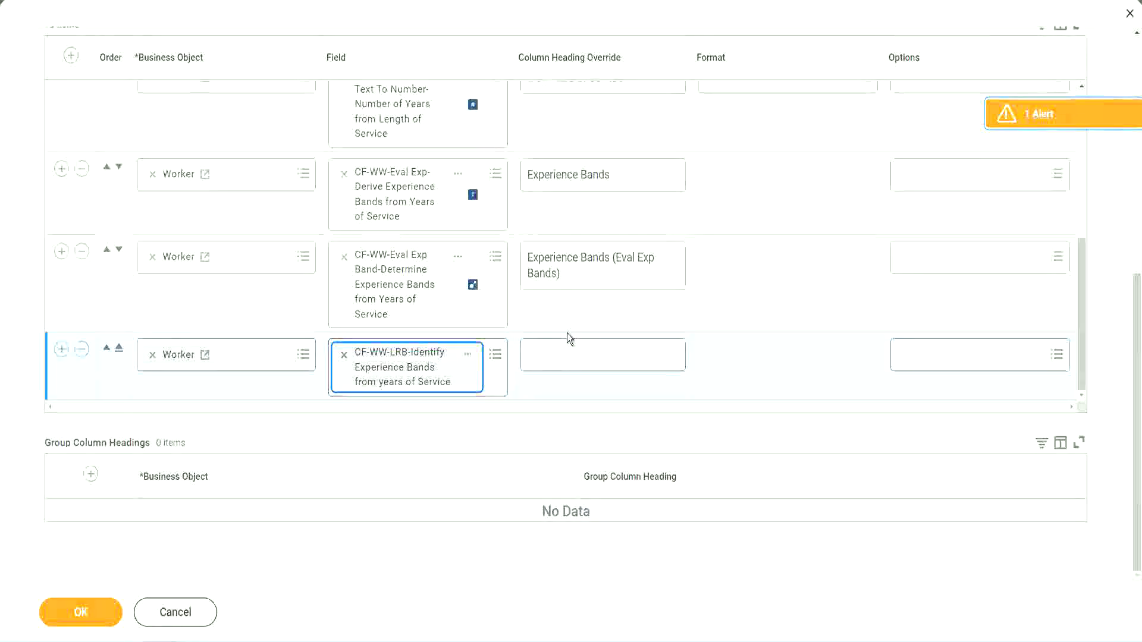
click(570, 348)
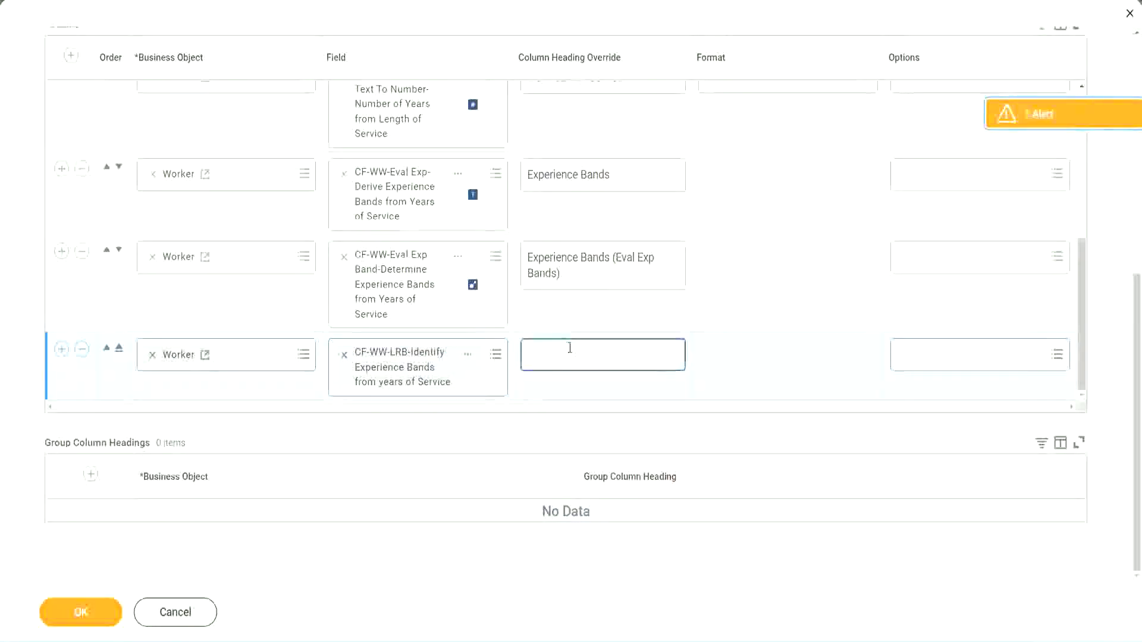
text(Ex)
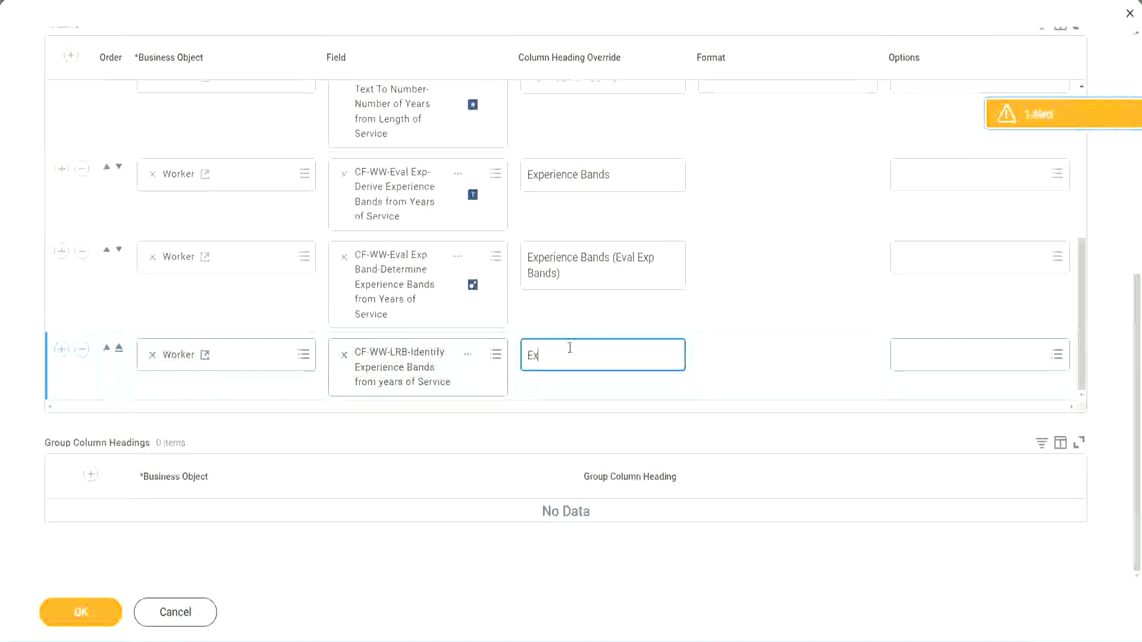
text(perience)
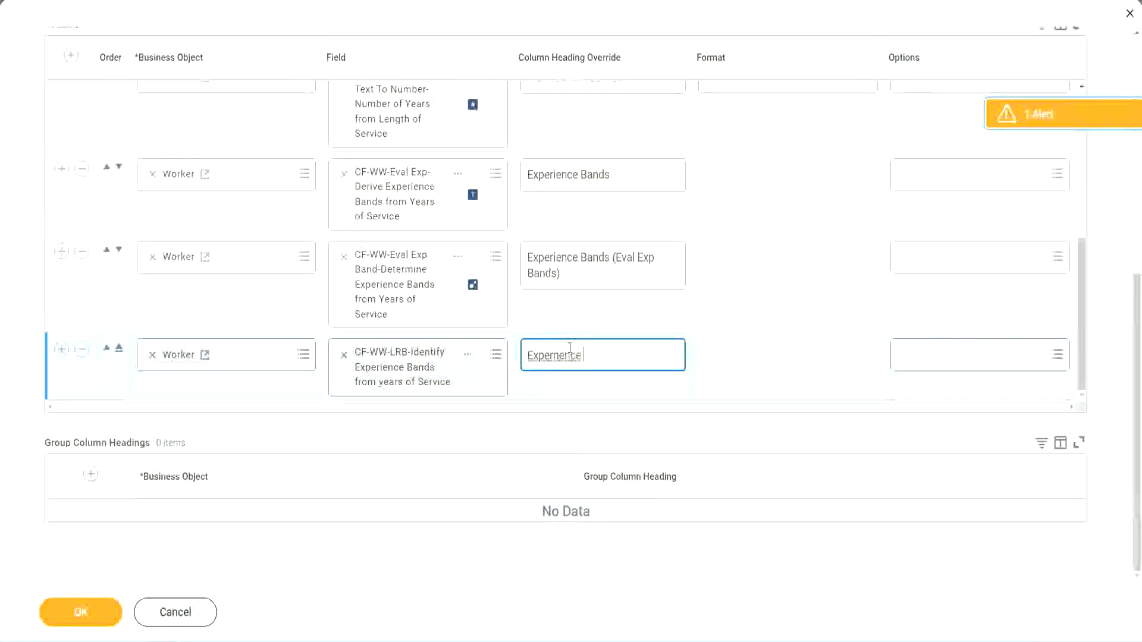
key(BackSpace)
key(BackSpace)
key(BackSpace)
key(BackSpace)
text(ience Bands )
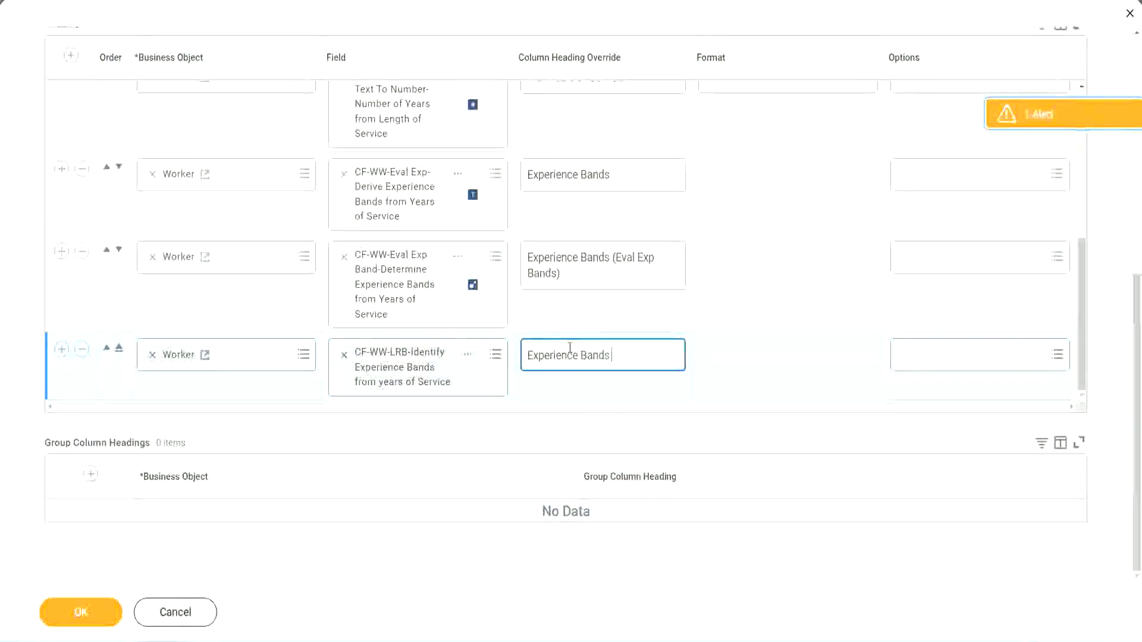
text((LRB))
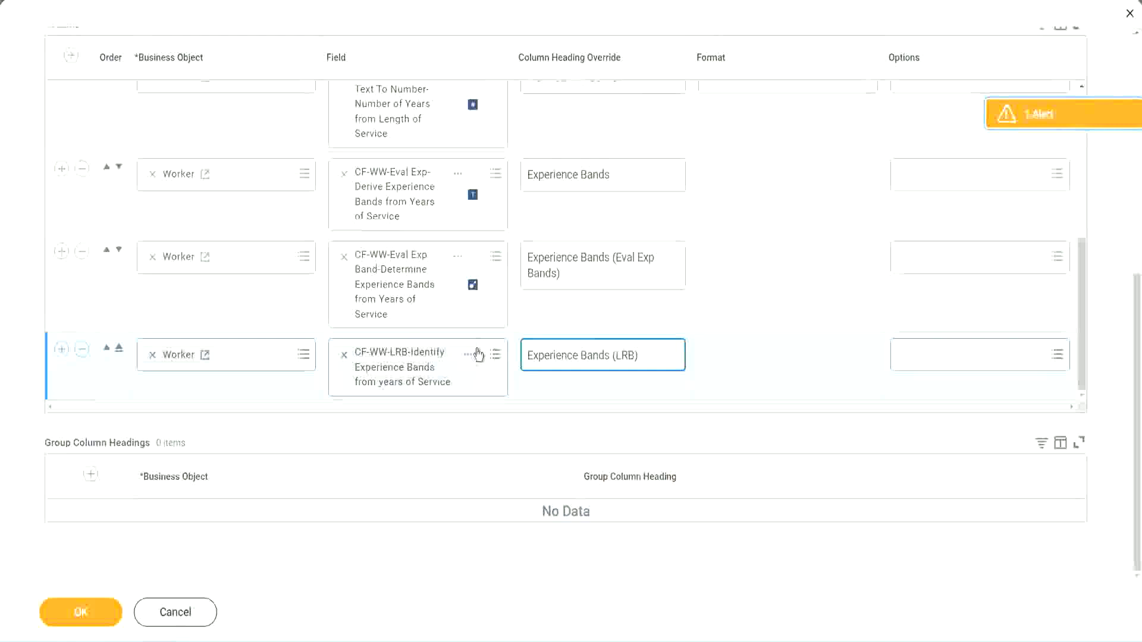
click(81, 613)
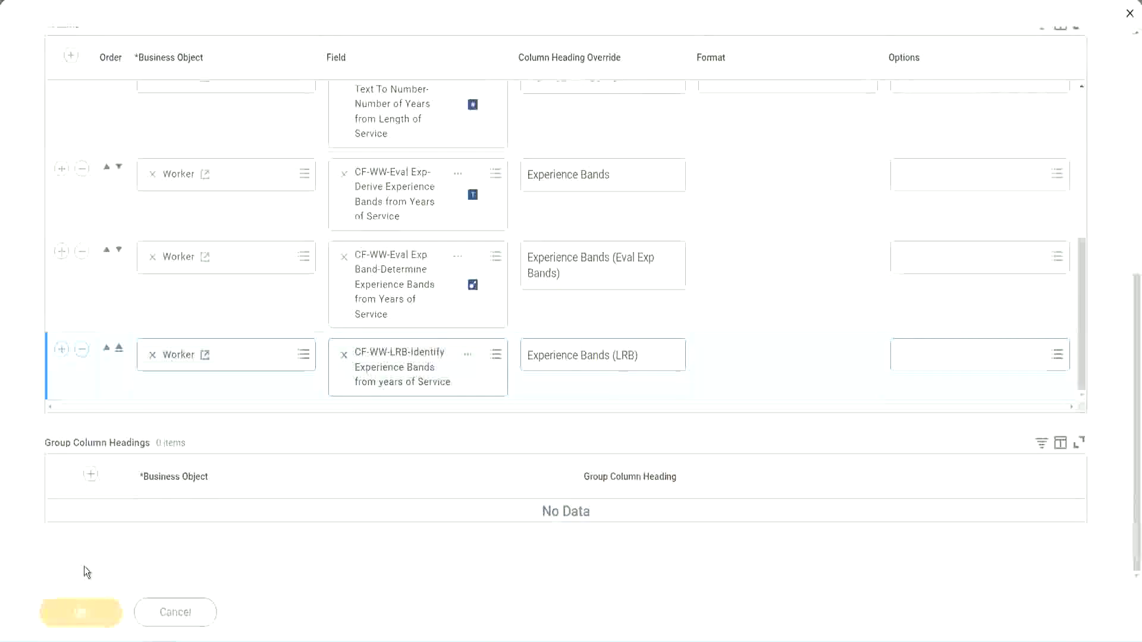
Run WW Employee Details with empty prompts to check the Experience Bands (LRB) column
click(100, 602)
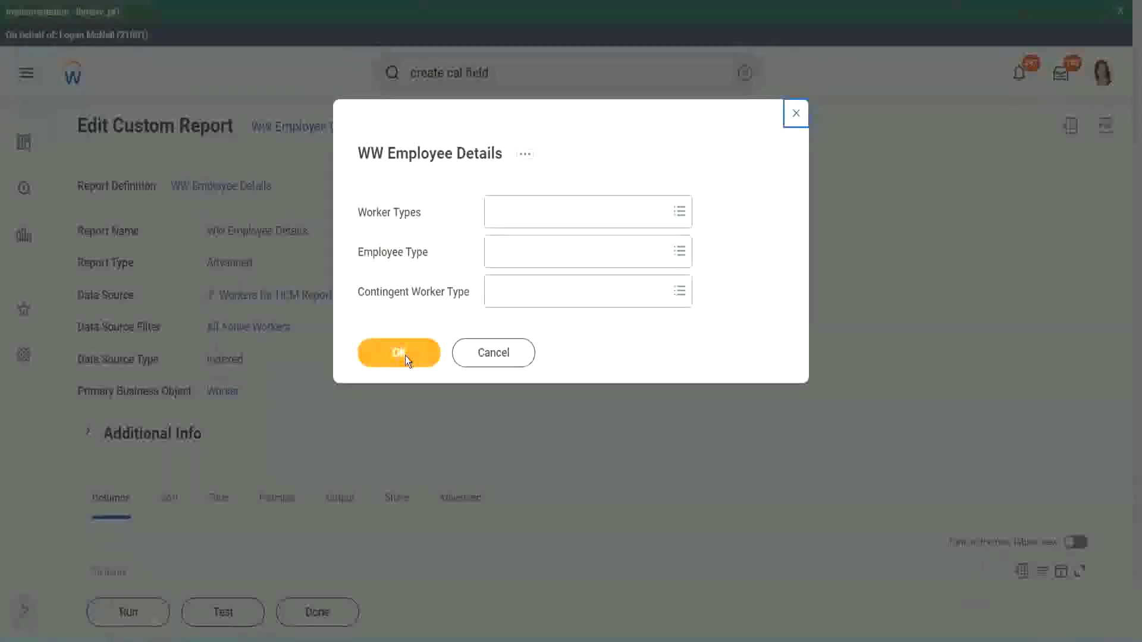
click(406, 355)
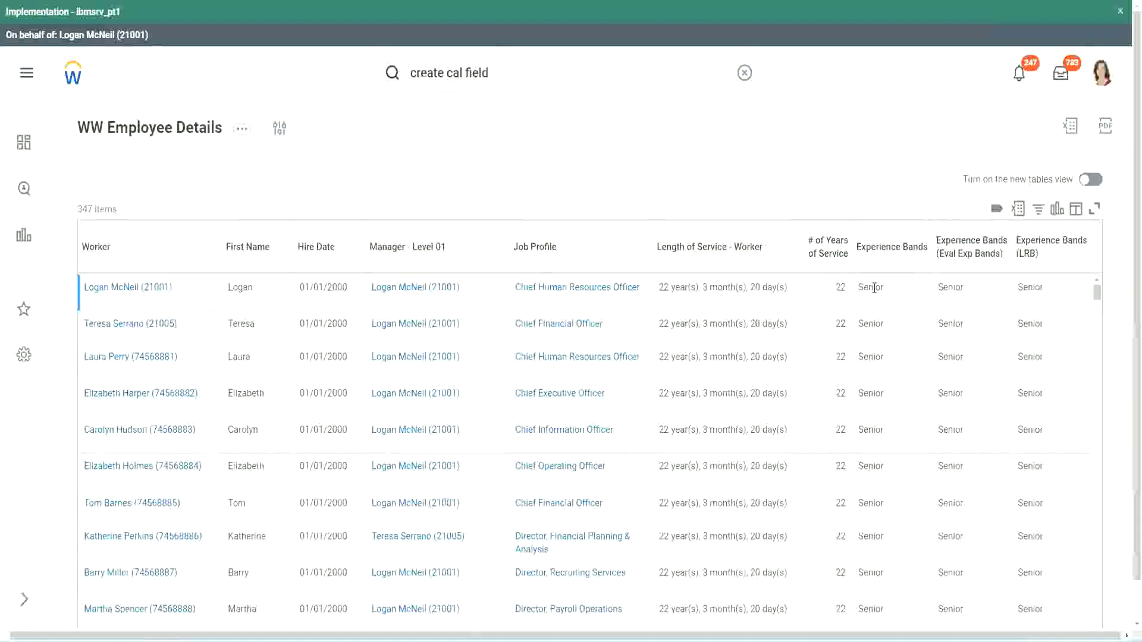
double_click(870, 287)
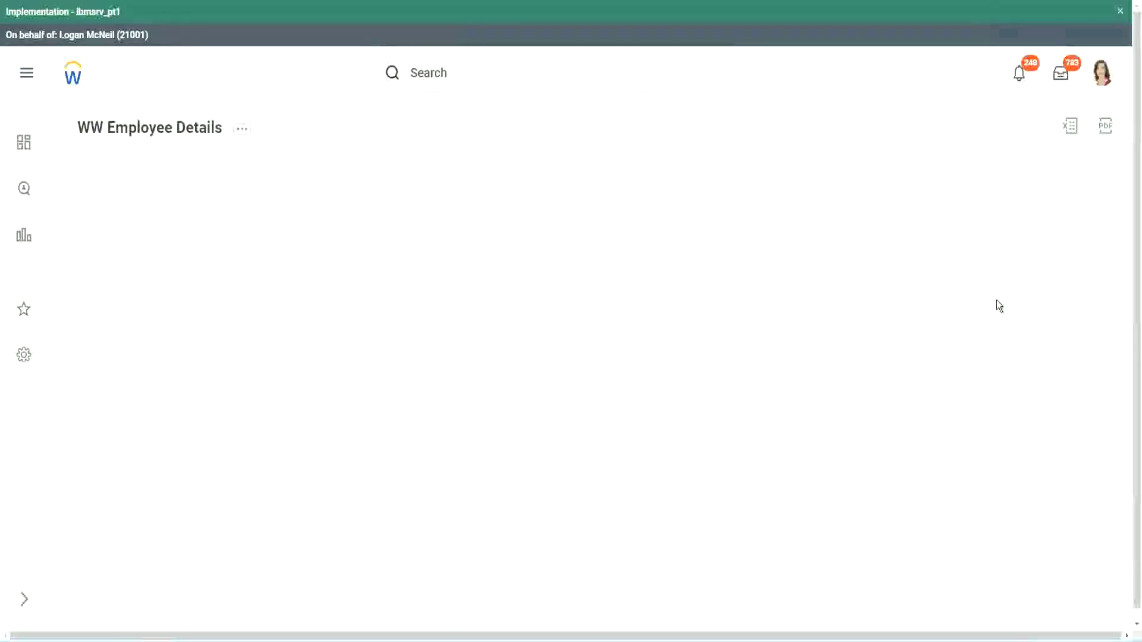
scroll(964, 375, down, 3)
scroll(954, 393, down, 3)
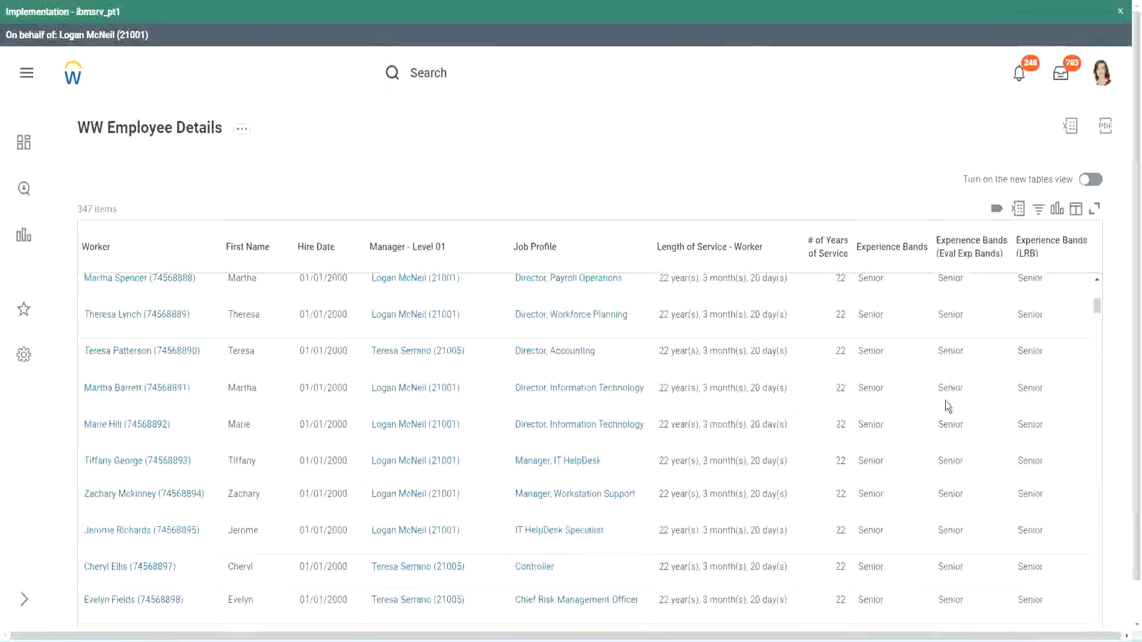
scroll(945, 402, down, 2)
scroll(944, 402, down, 3)
scroll(945, 402, down, 3)
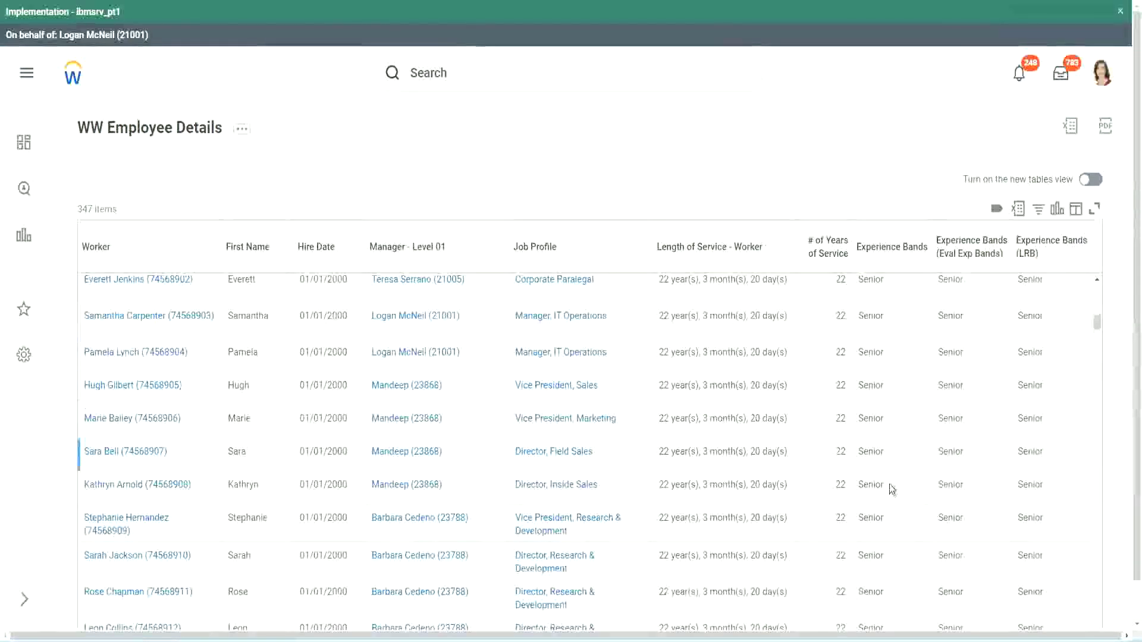
scroll(889, 487, down, 3)
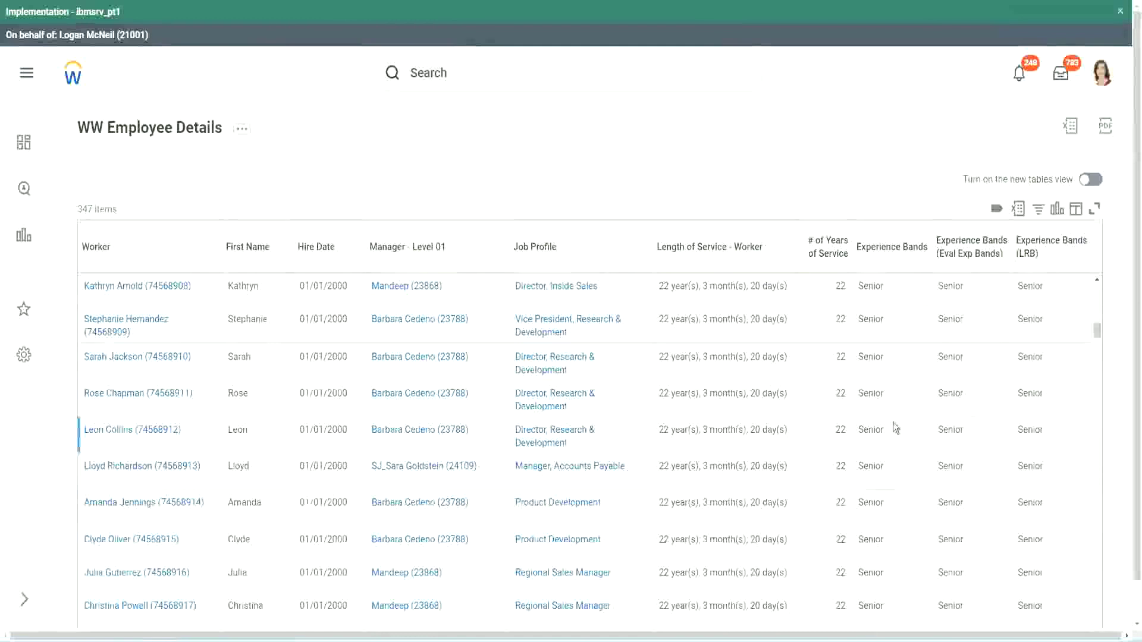
scroll(893, 422, down, 1)
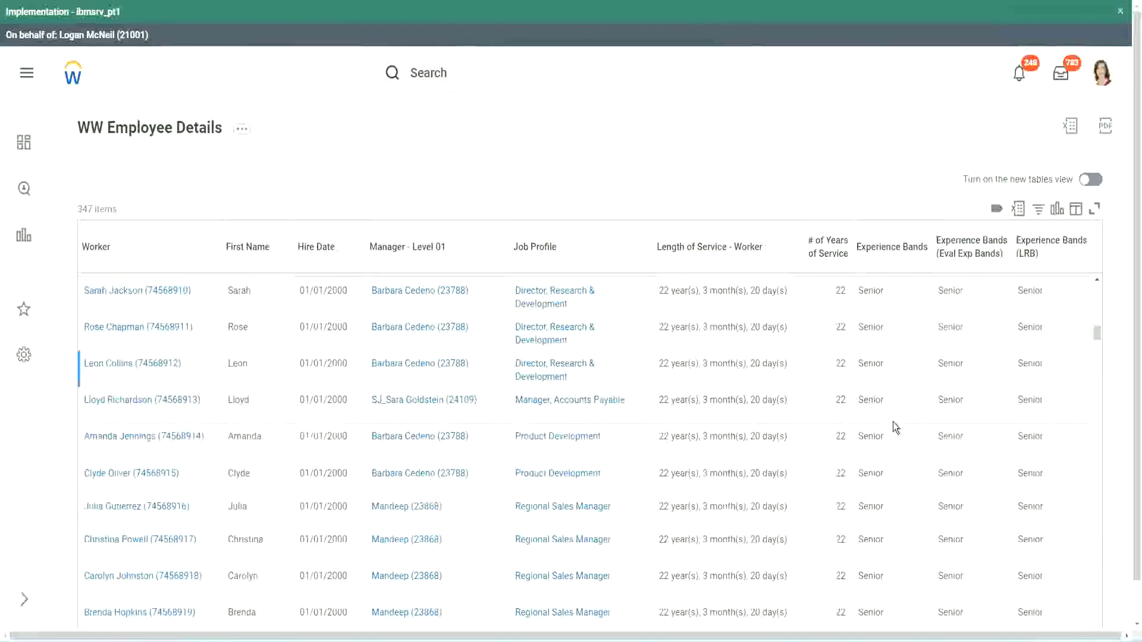